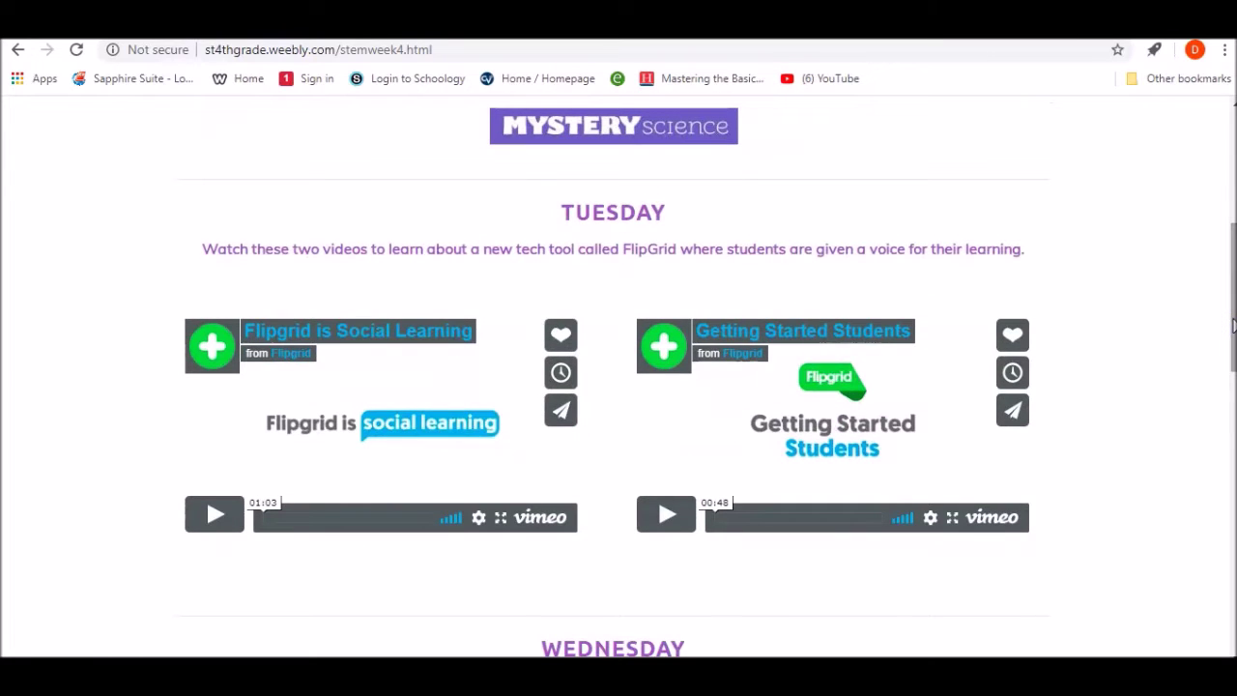
Open the Smoketown 4th Grade Flipgrid from the Thursday section and join the grid with the student ID password
scroll(724, 400, "down", 8)
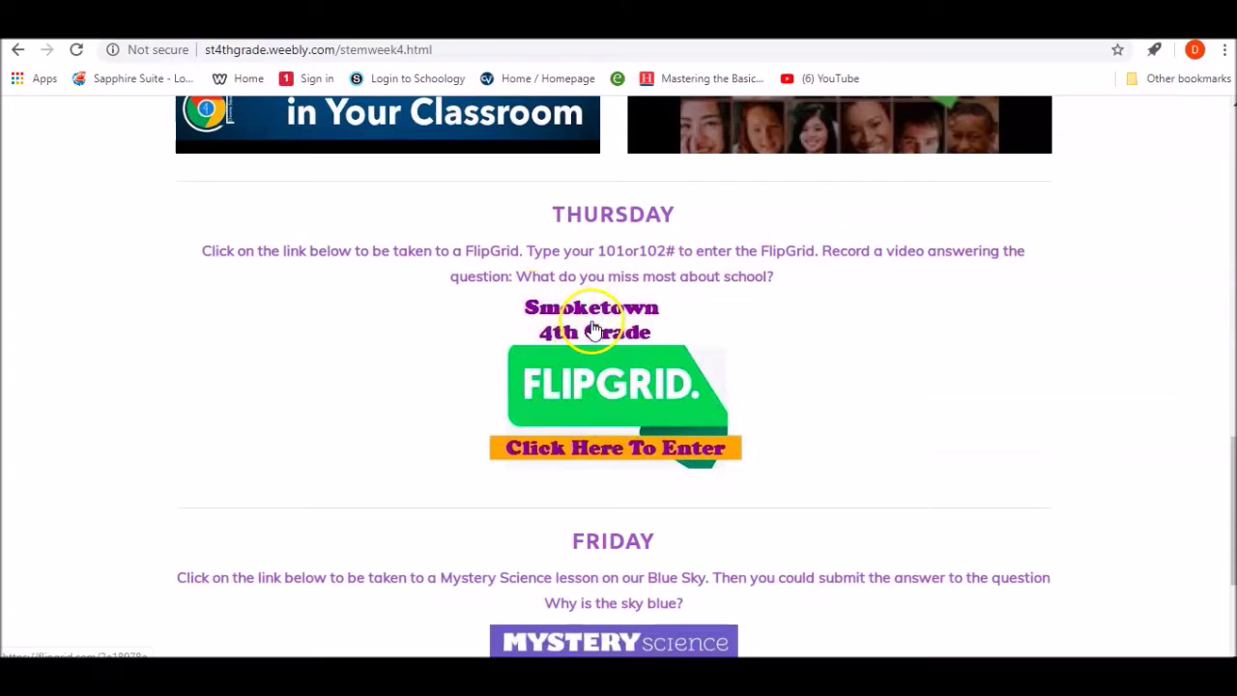
left_click(608, 387)
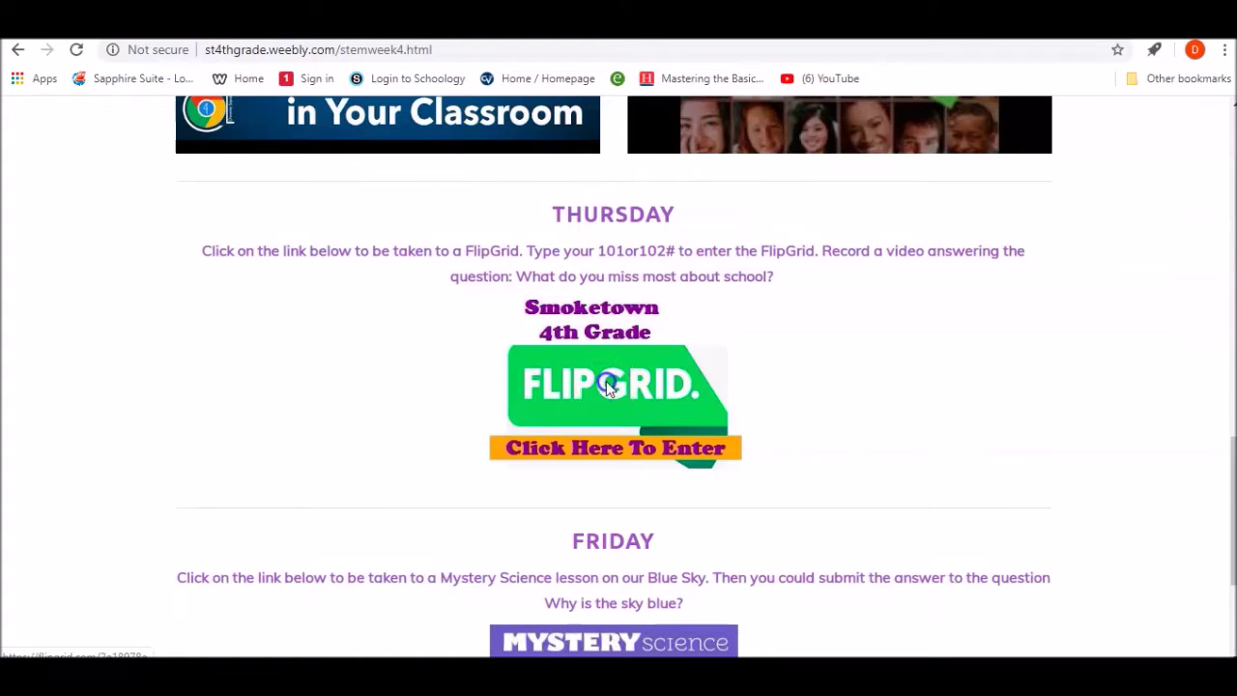
left_click(609, 386)
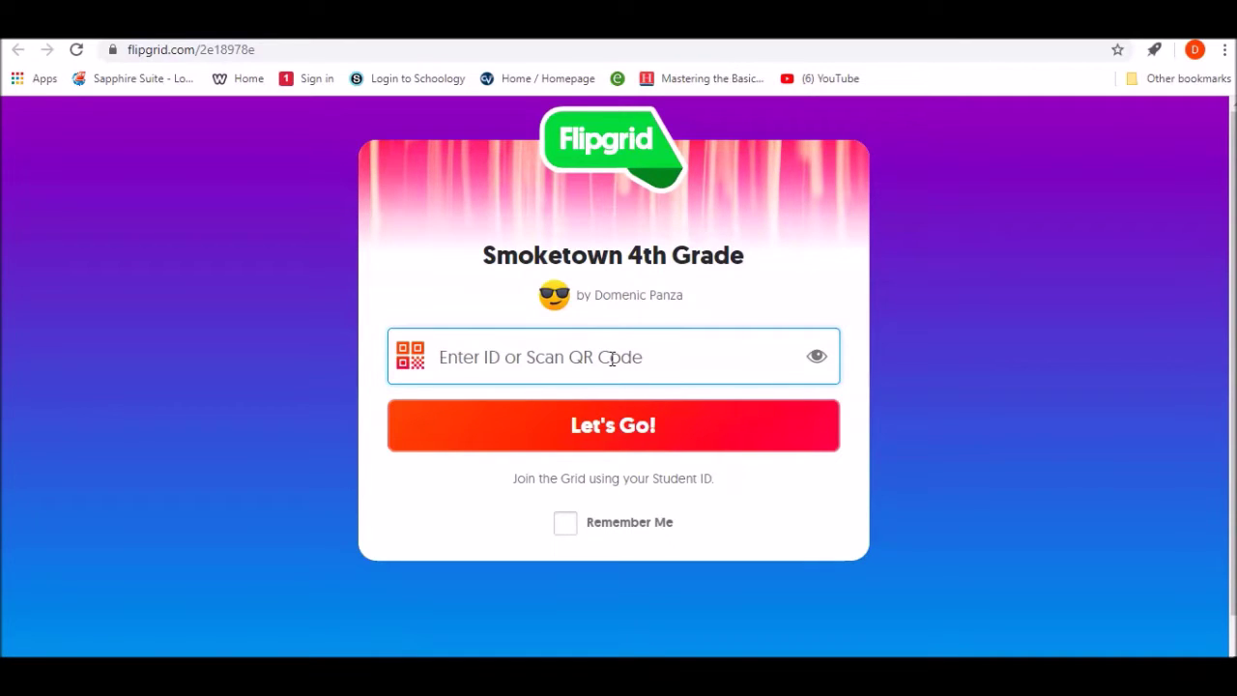
type("••")
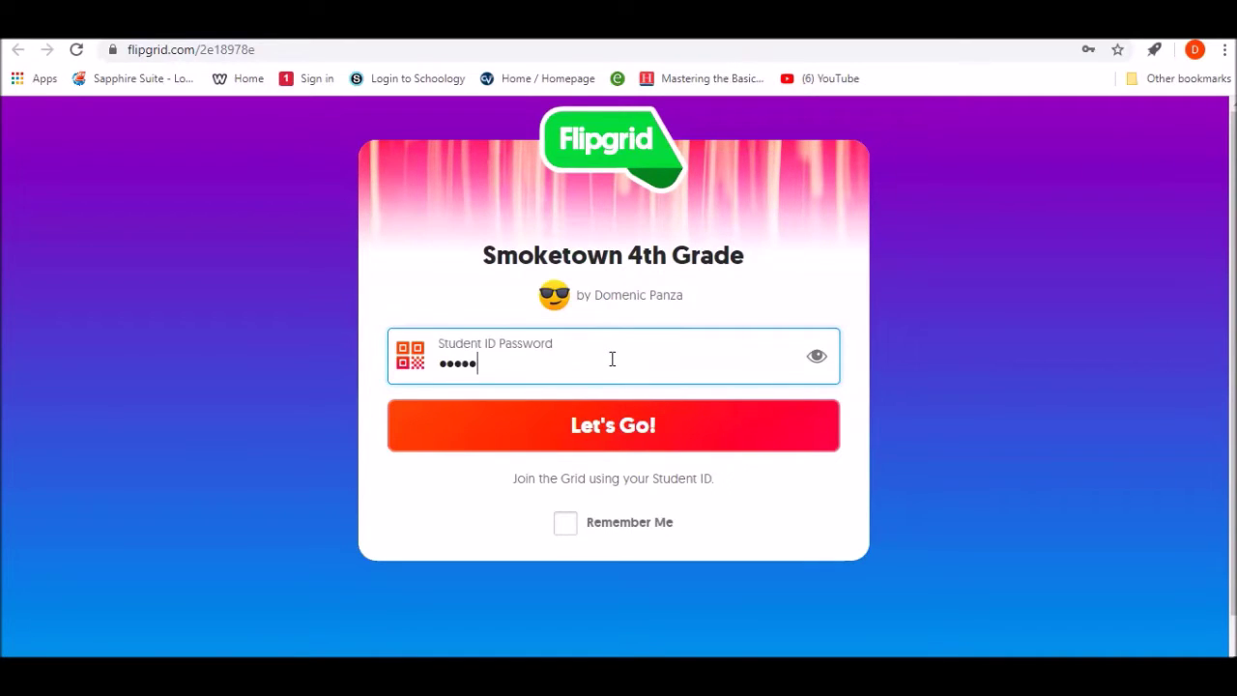
left_click(617, 429)
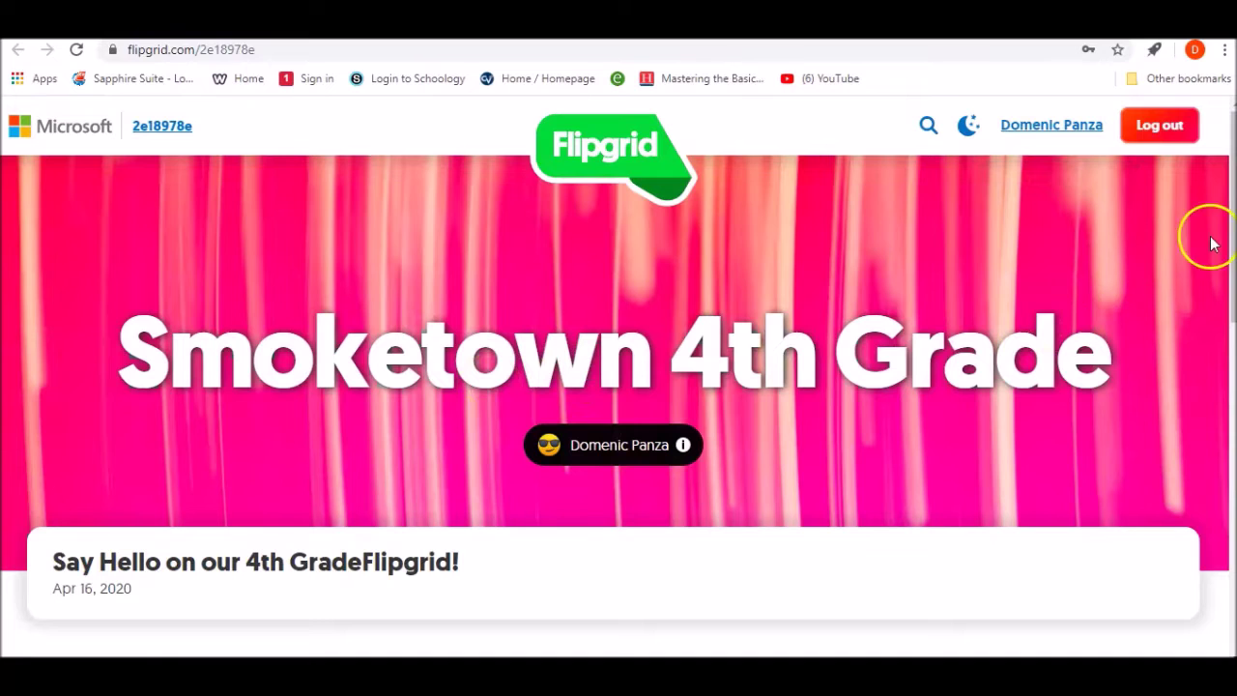
Read the instructions of the "Say Hello on our 4th GradeFlipgrid!" topic and start a new video response
left_click_drag(1232, 246, 1226, 374)
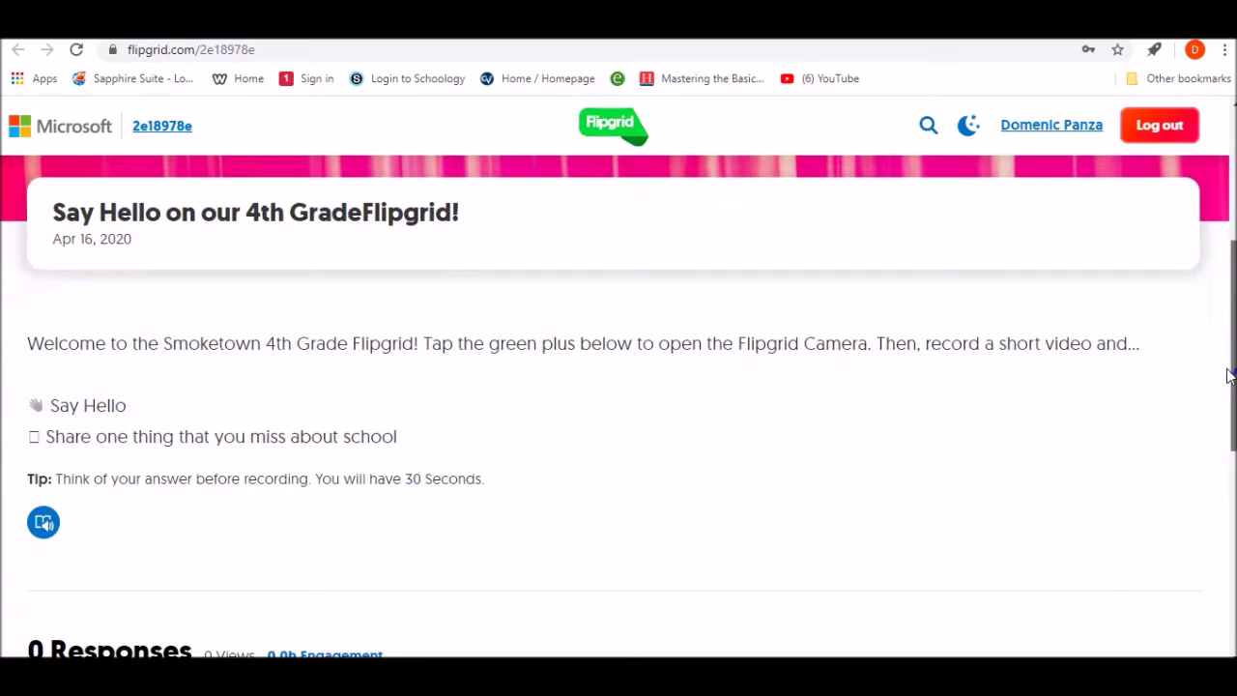
left_click(1229, 375)
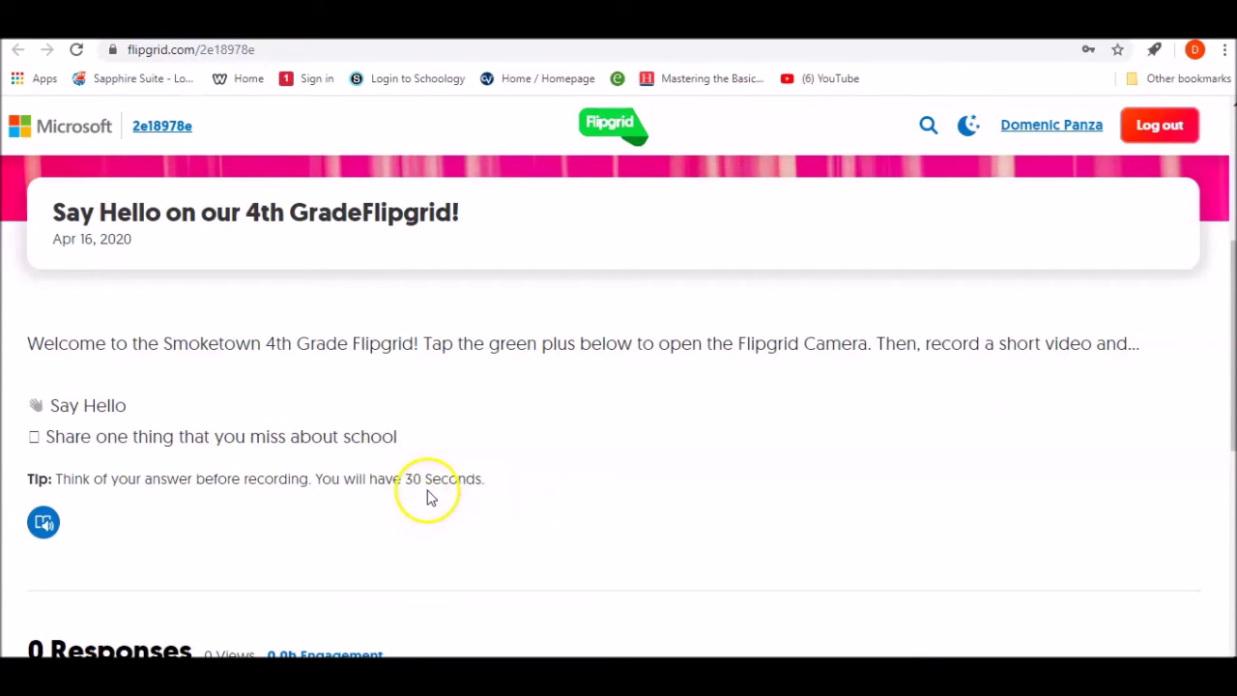
left_click_drag(1232, 334, 1223, 475)
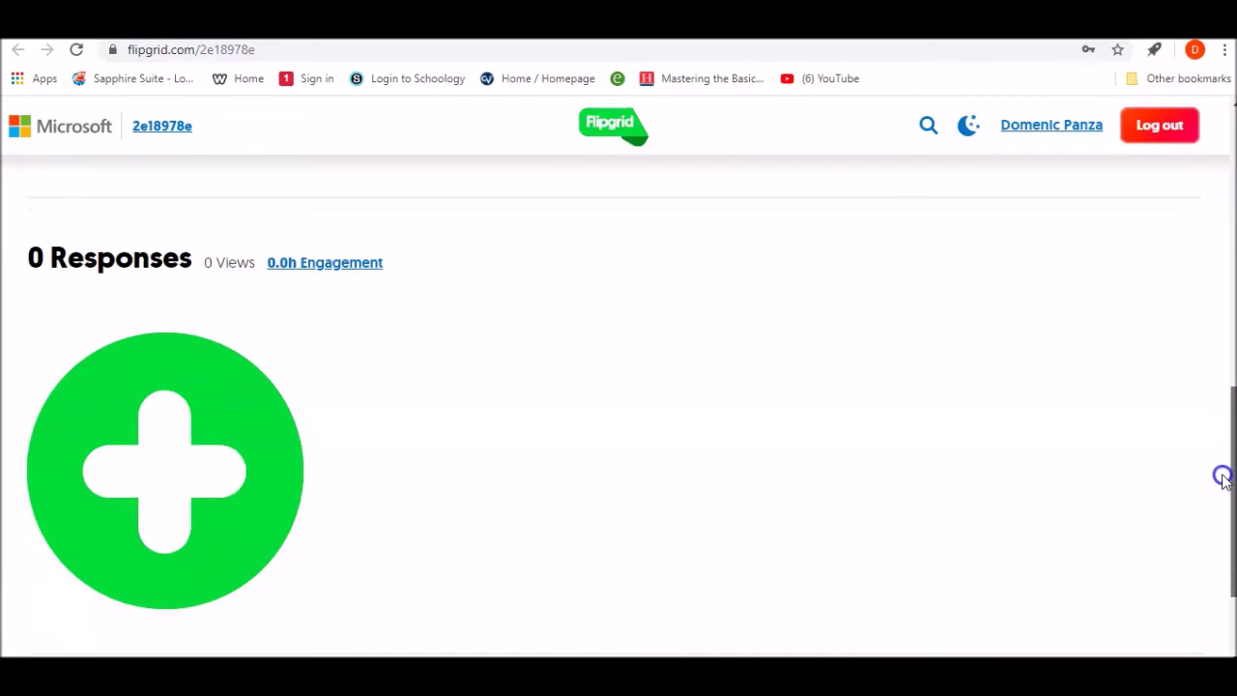
left_click(164, 473)
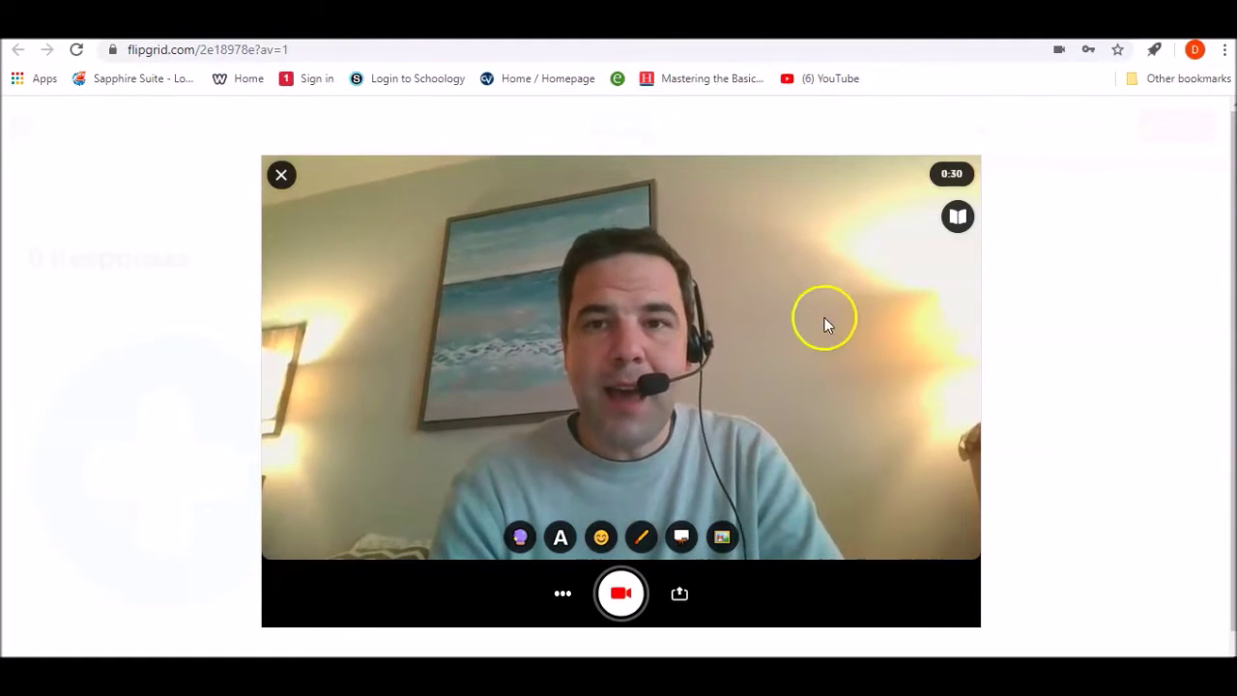
Check the topic instructions in the camera view, and record a video response of about 14 seconds for review
left_click(956, 219)
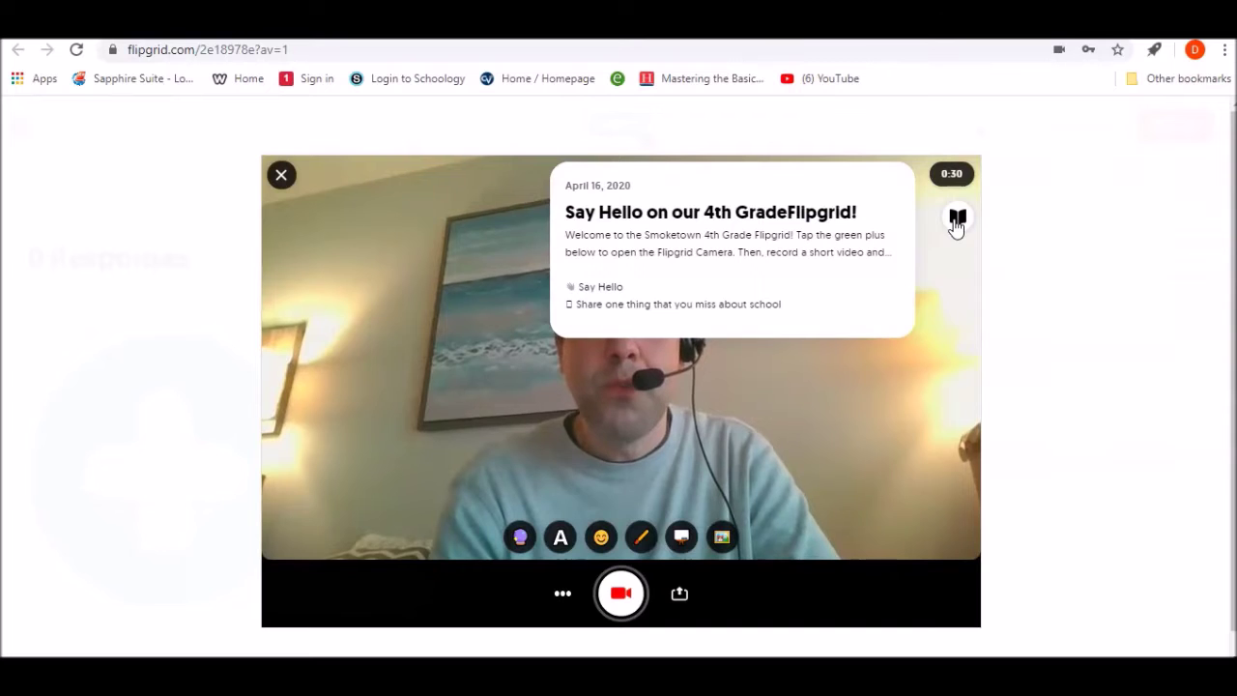
left_click(957, 220)
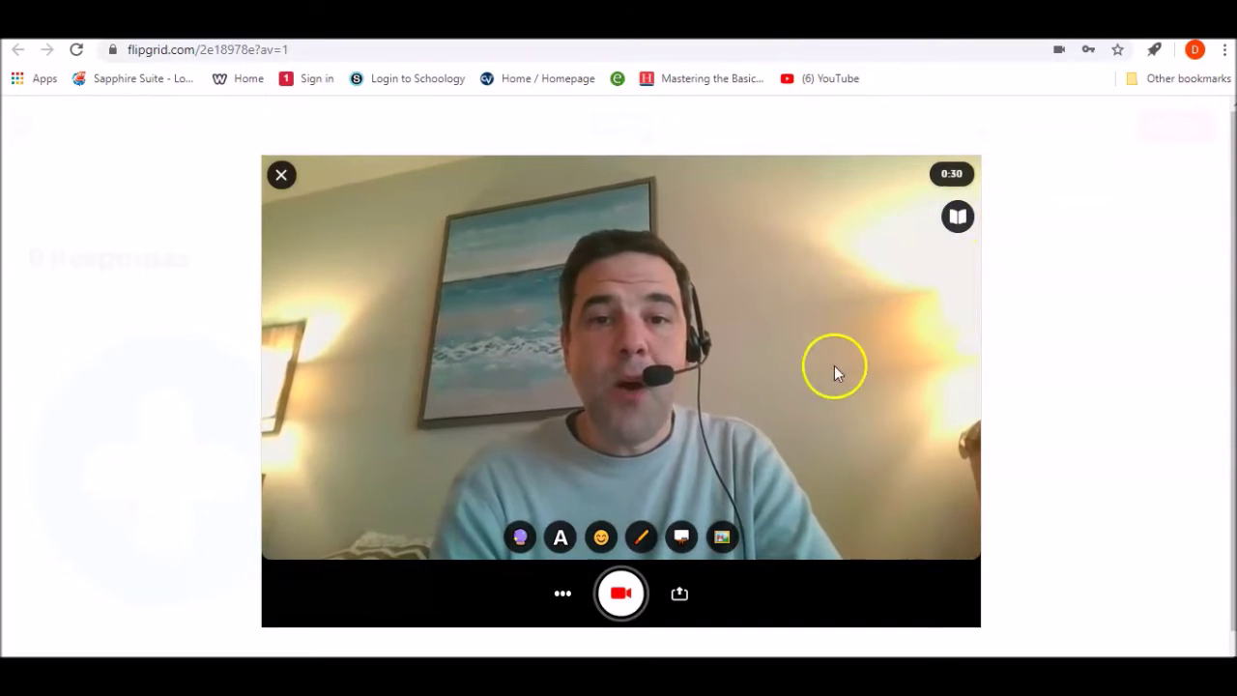
left_click(622, 595)
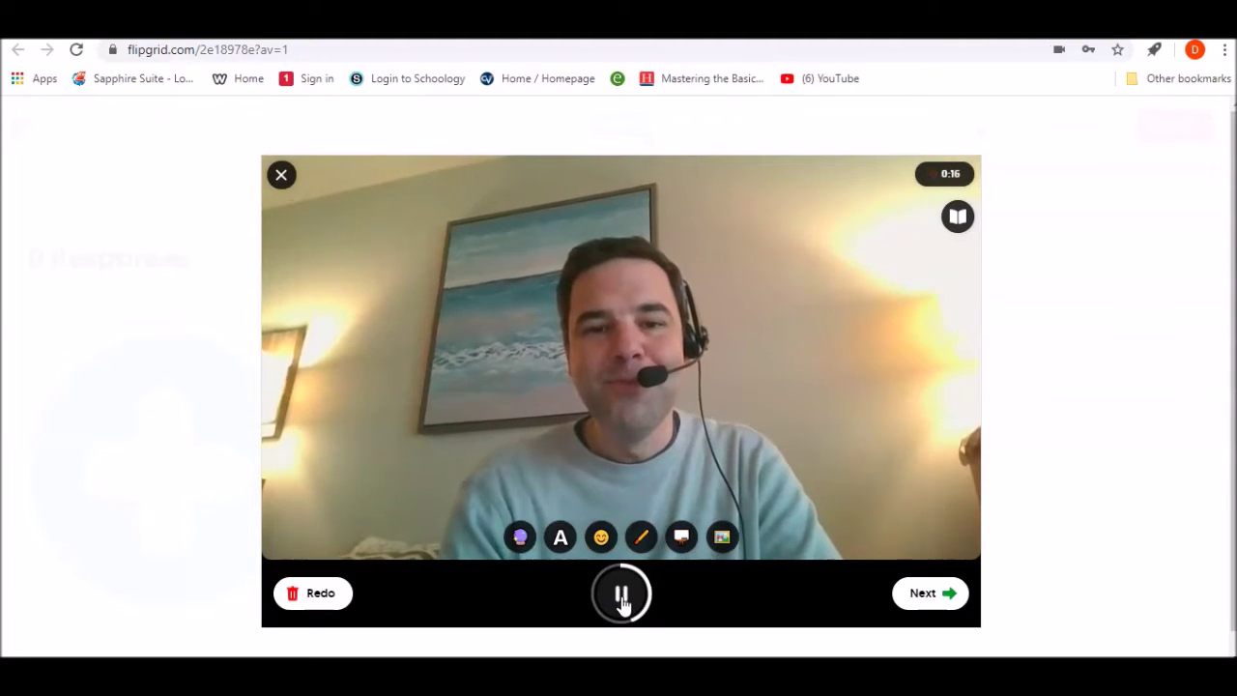
left_click(621, 596)
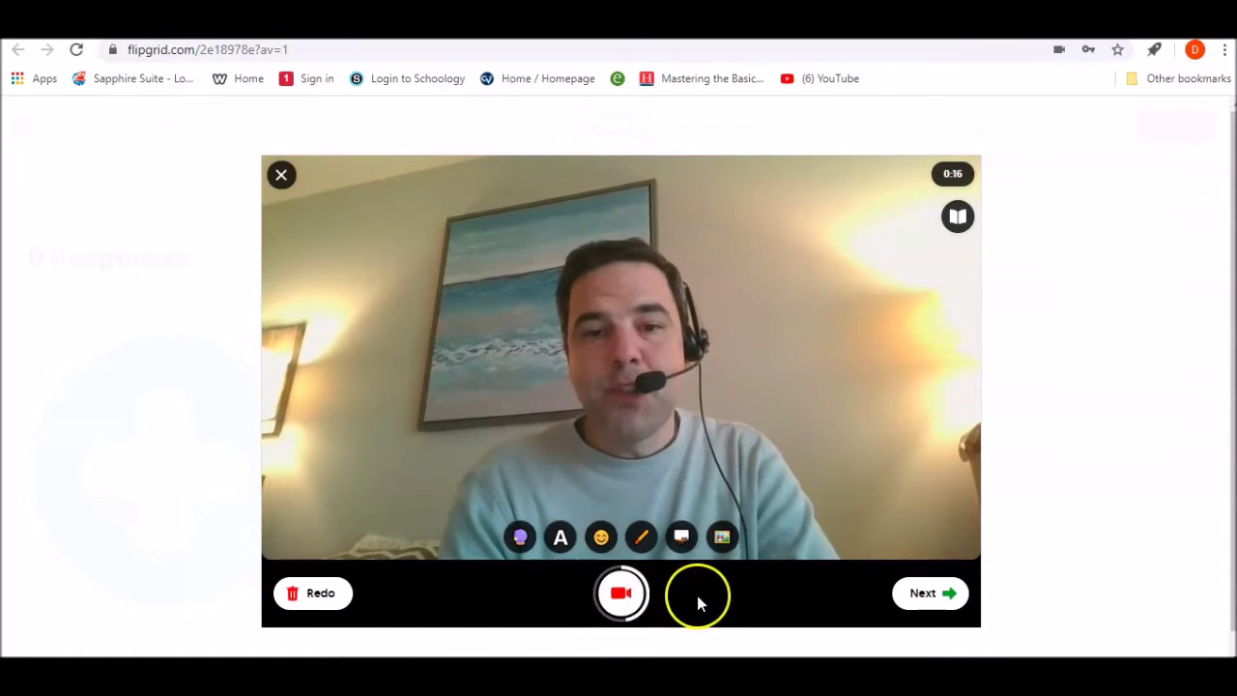
left_click(917, 594)
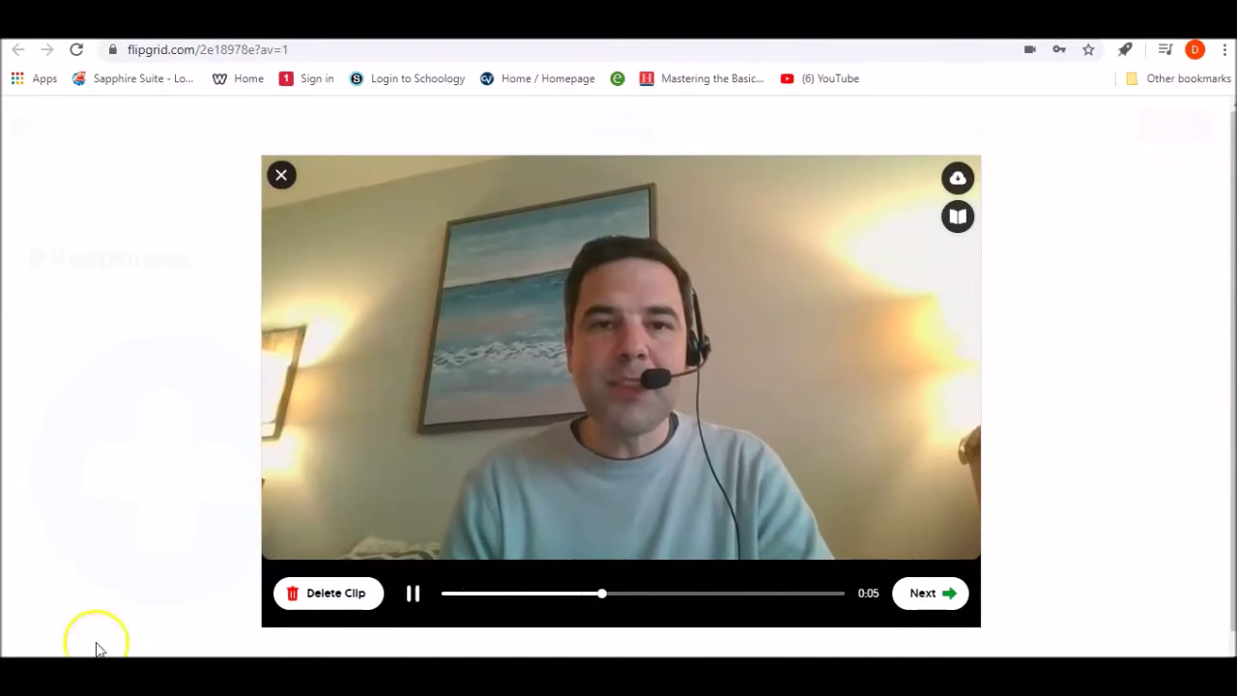
Accept the recorded clip with a selfie as its cover and submit the video without a title
left_click(938, 592)
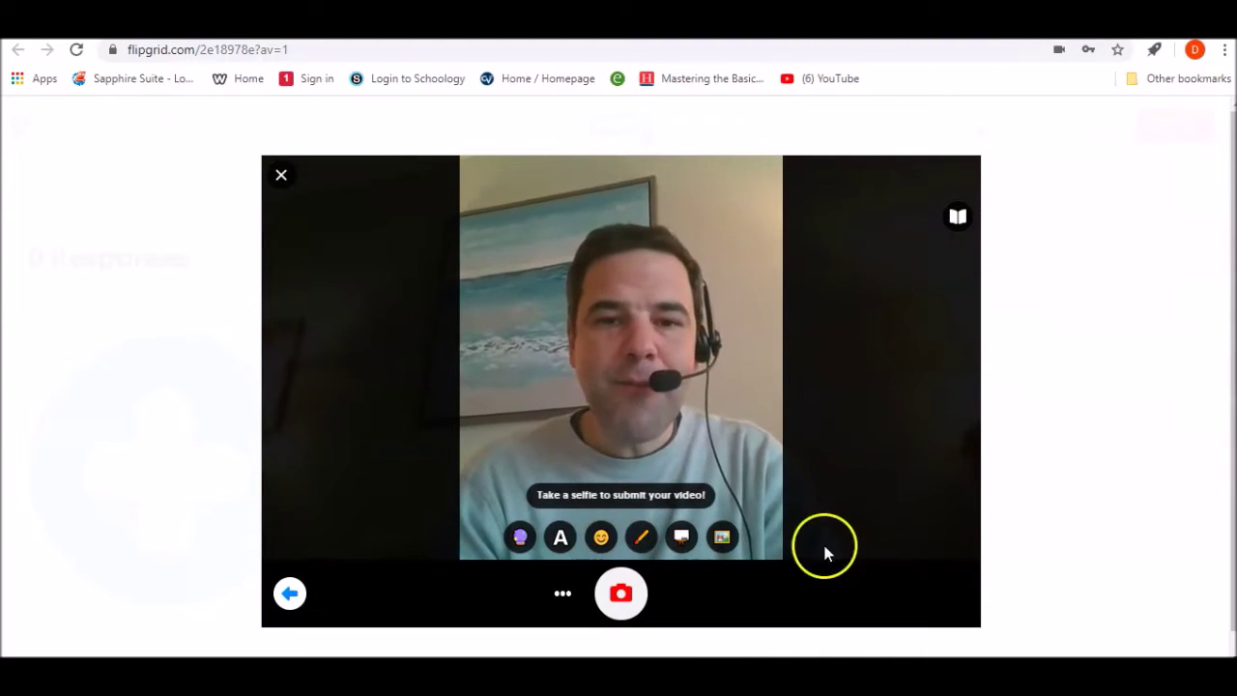
left_click(621, 594)
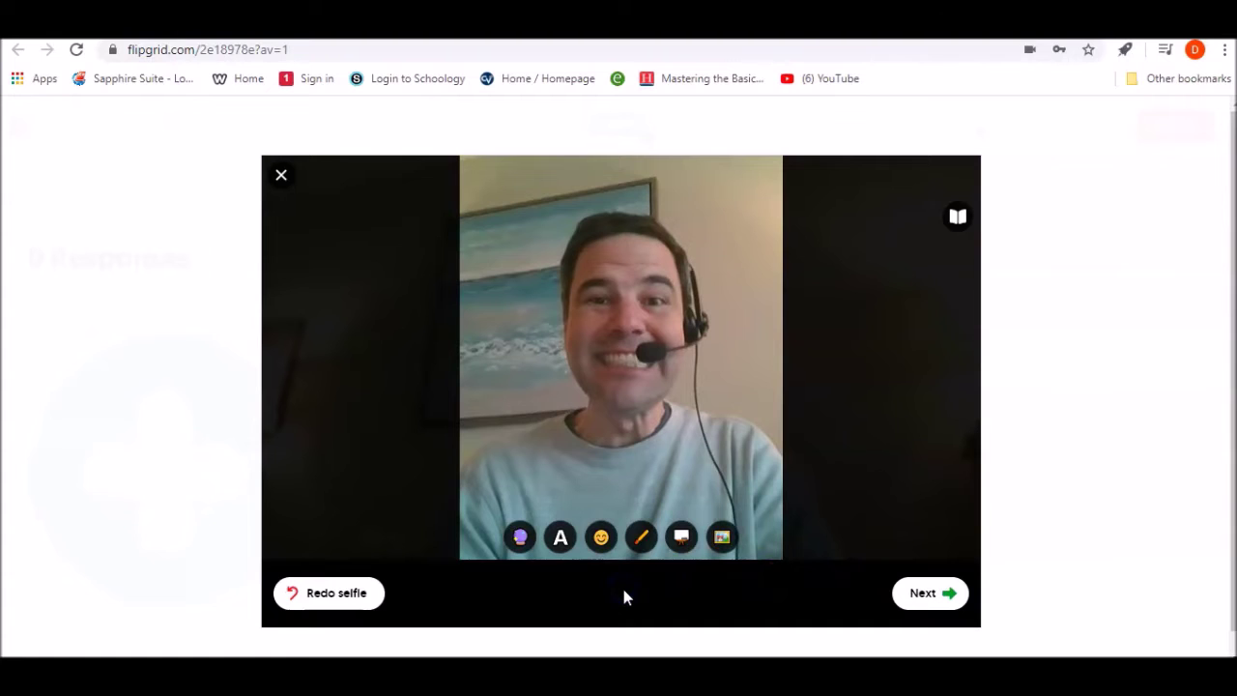
left_click(930, 597)
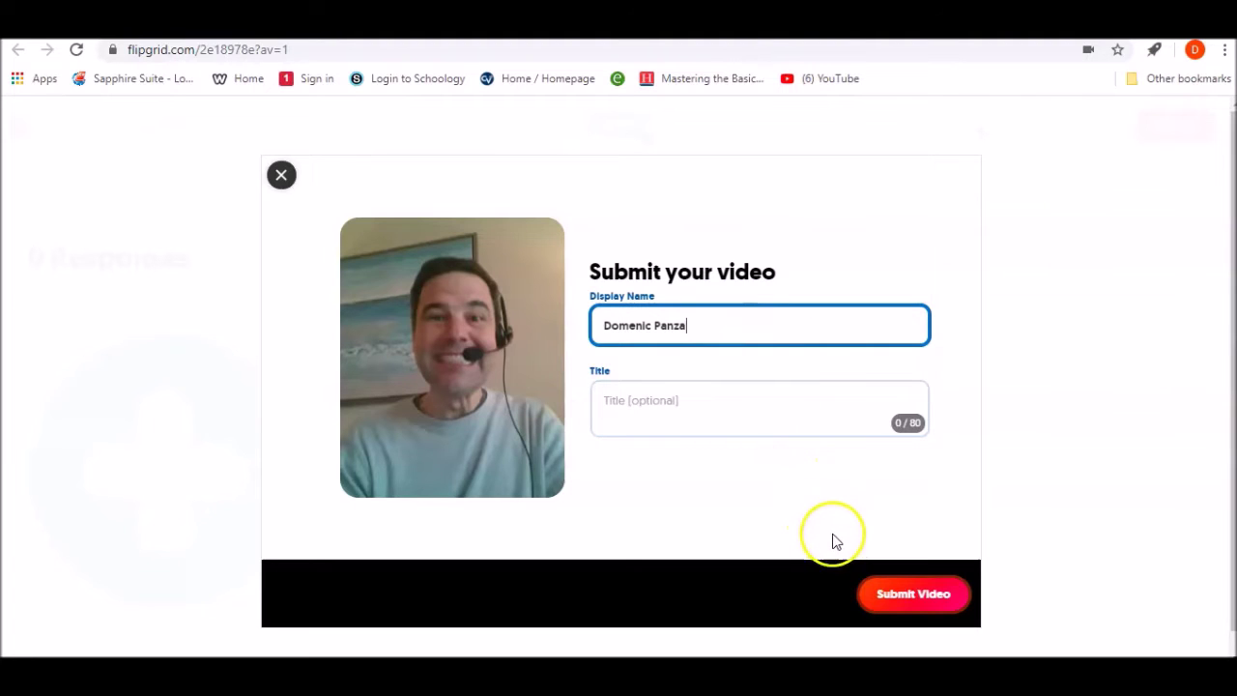
left_click(894, 596)
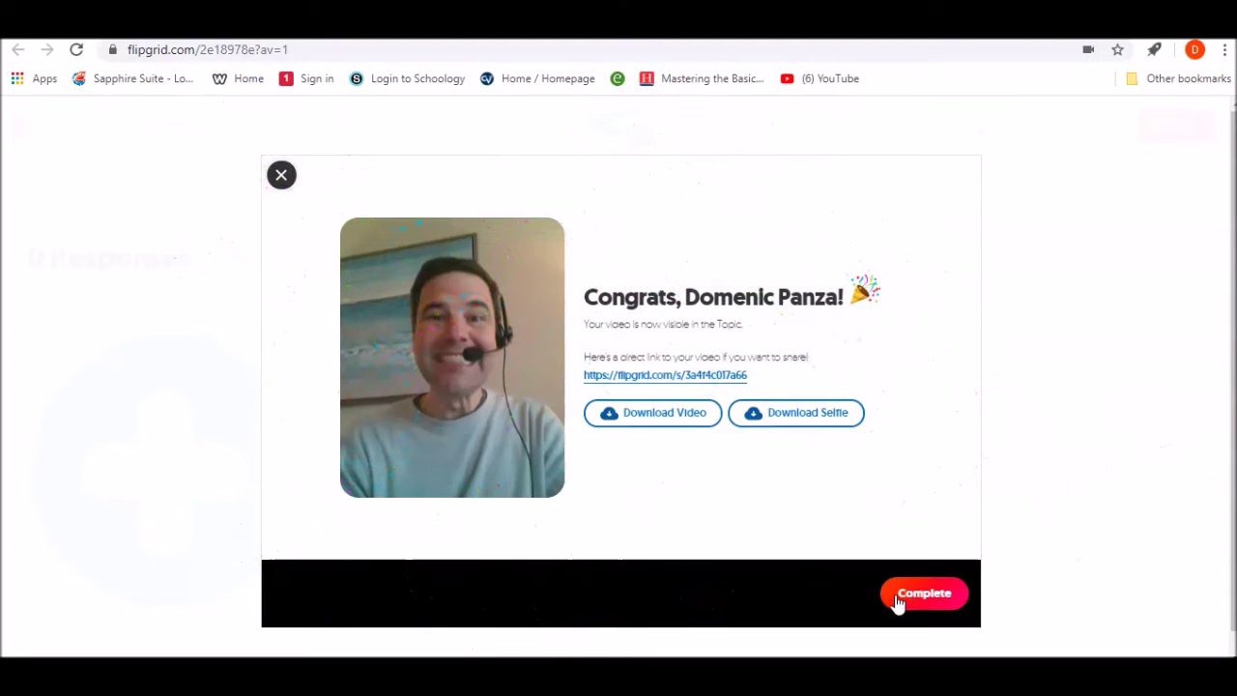
left_click(913, 597)
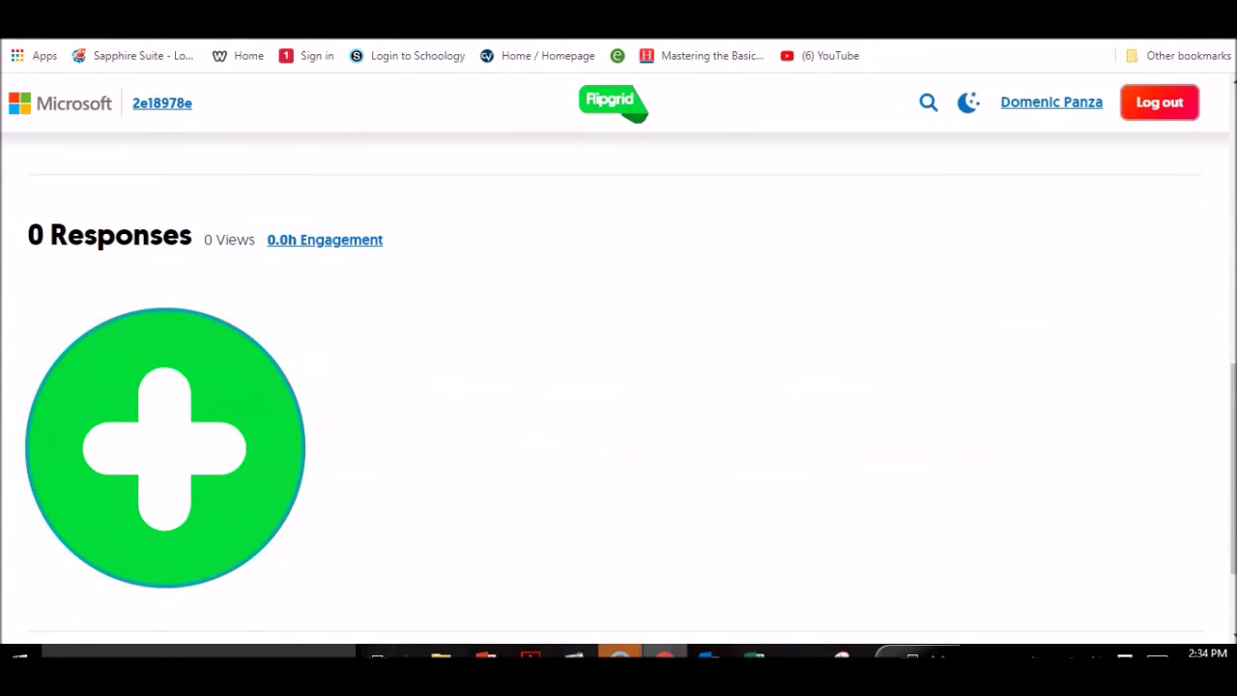
Return to the class site, reopen the Flipgrid from the Thursday section, and sign in again with the student ID password
left_click(87, 5)
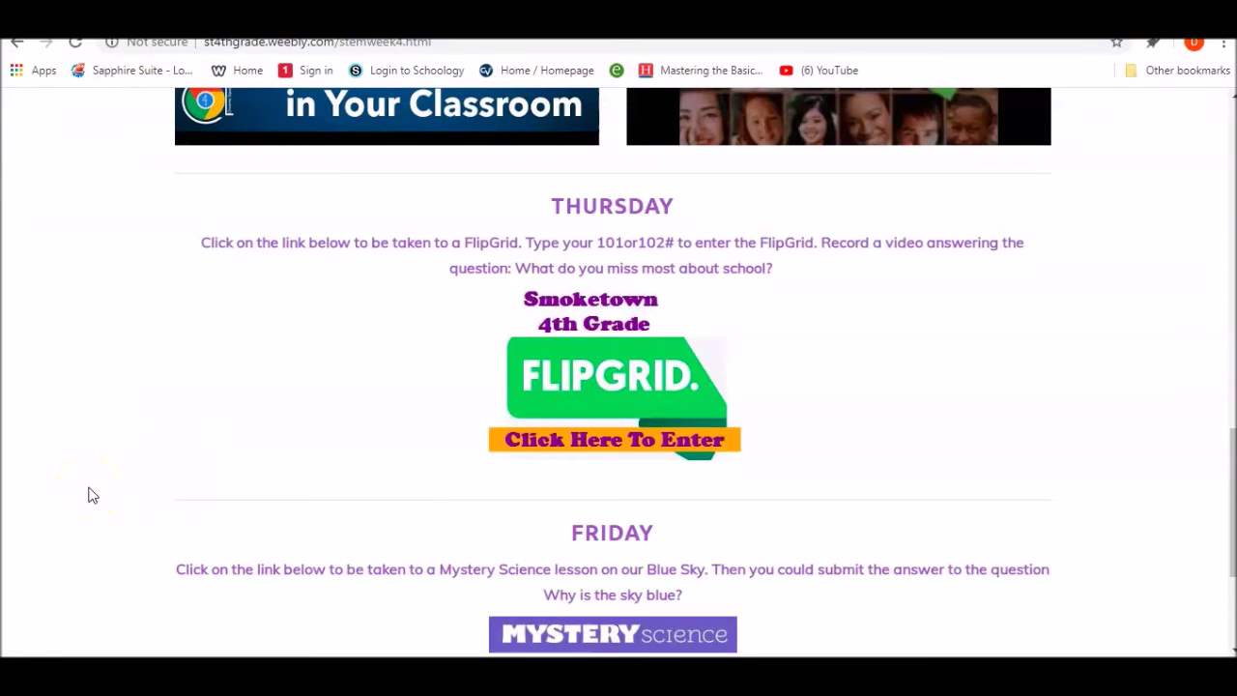
left_click(621, 377)
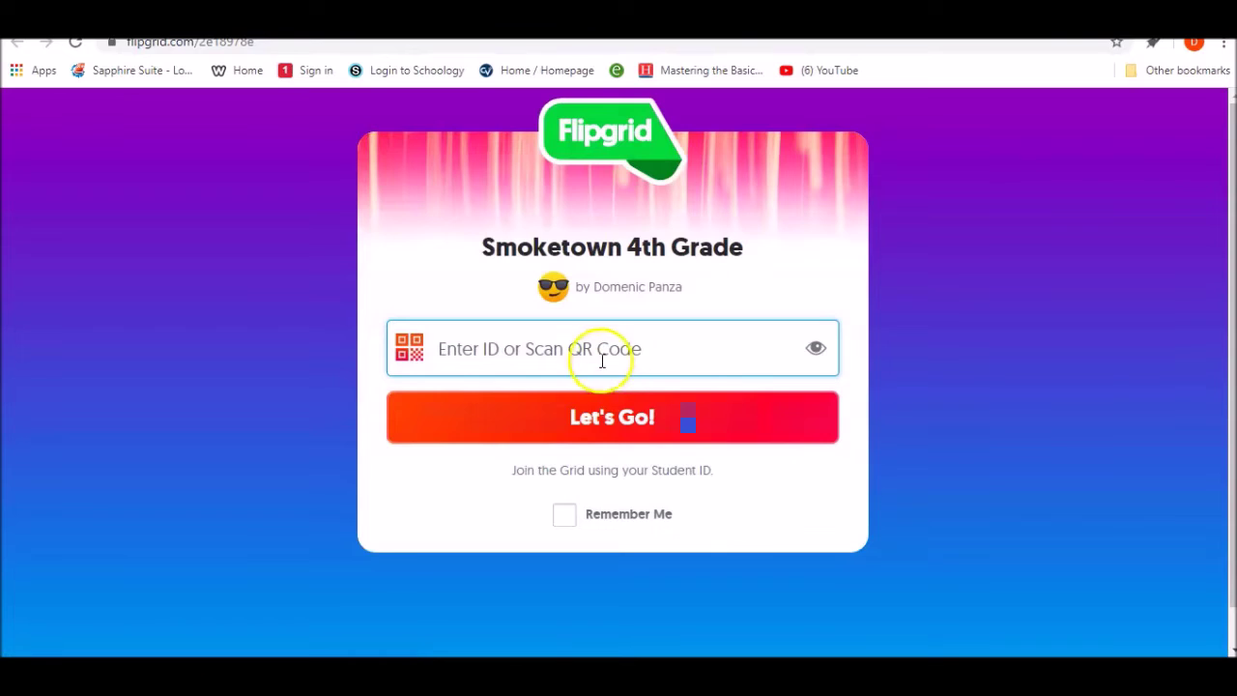
left_click(602, 350)
type("•")
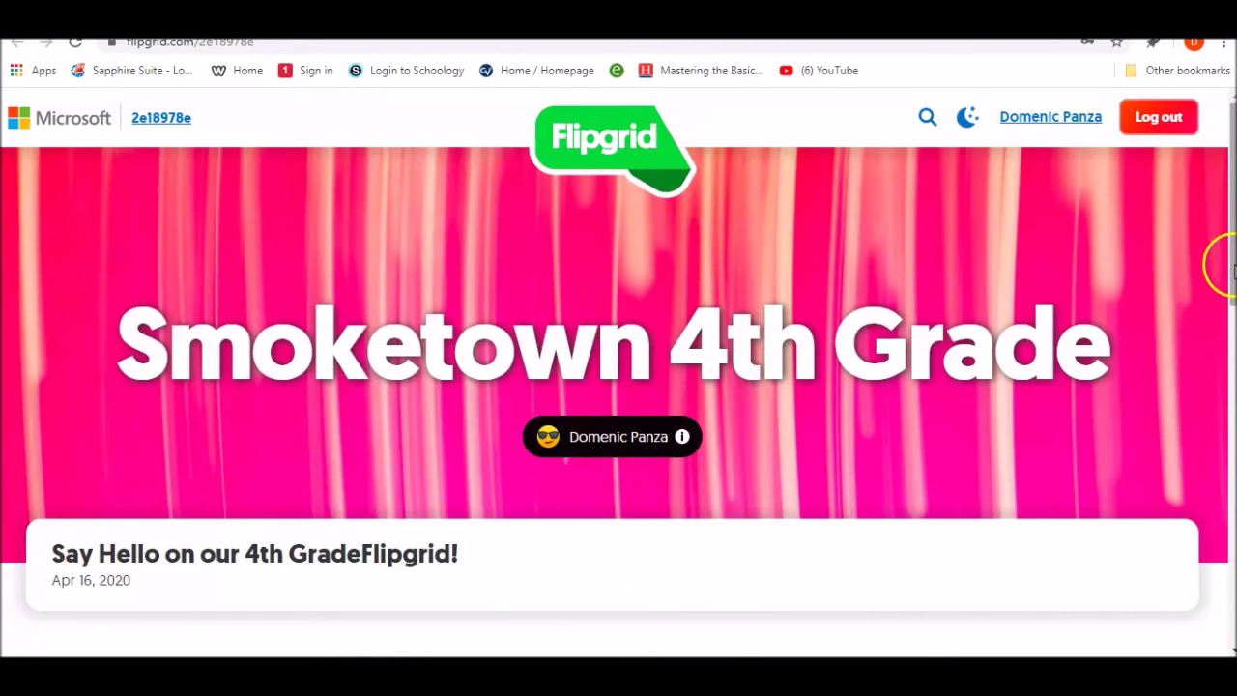
Play the submitted response in the topic's responses, pause it, and close the video
left_click_drag(1228, 275, 1218, 557)
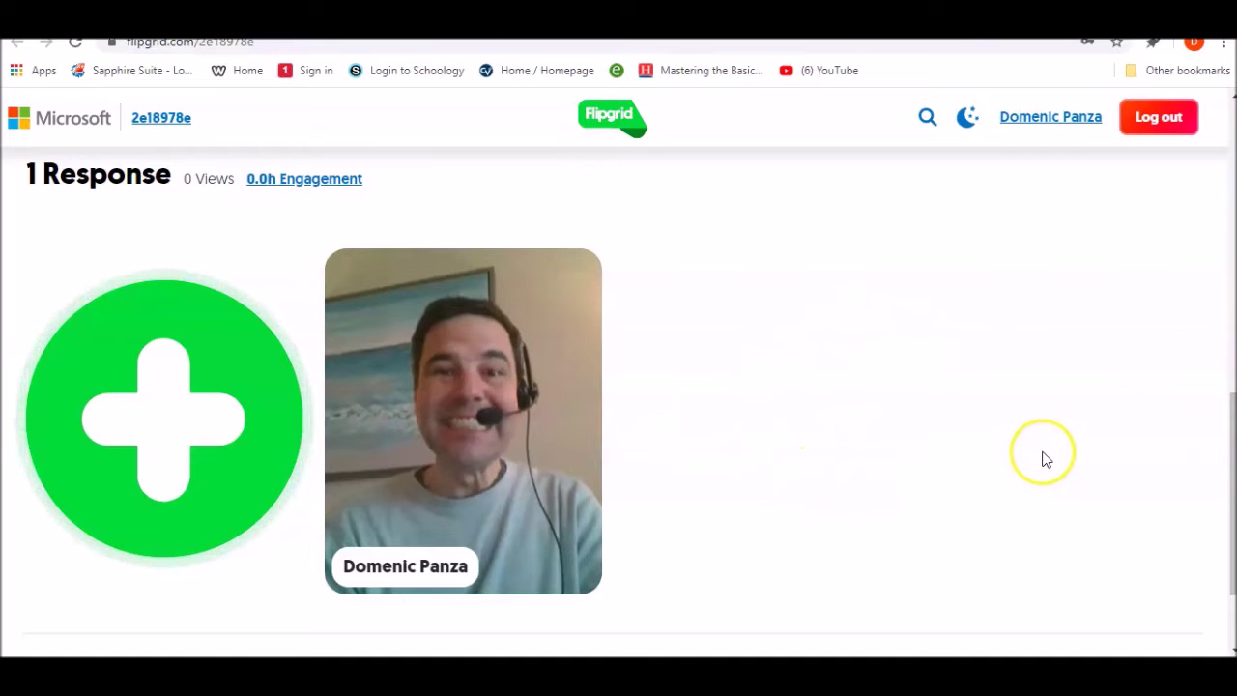
left_click(571, 336)
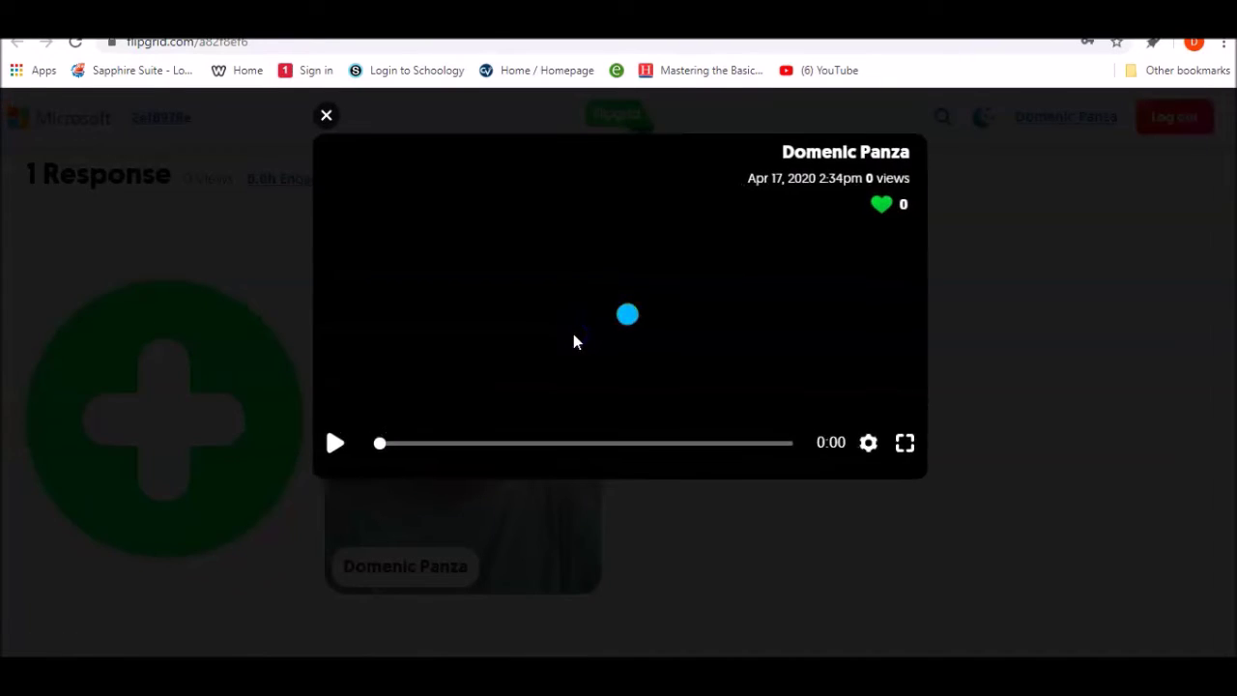
left_click(325, 443)
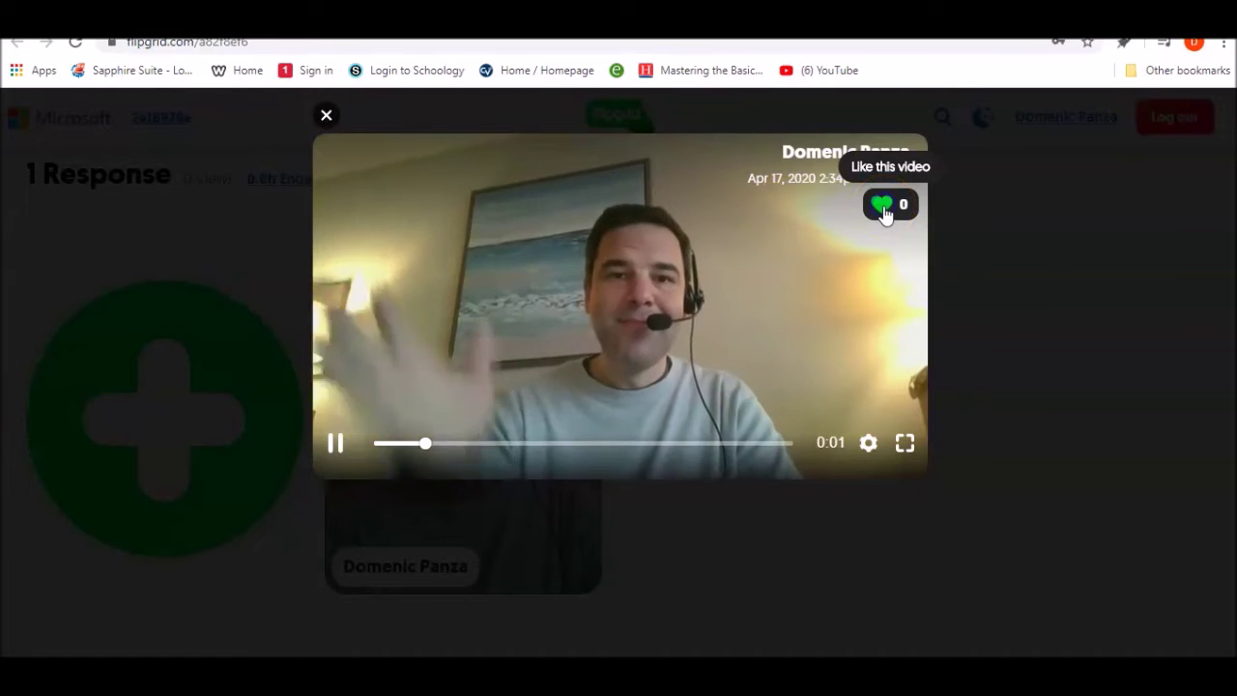
left_click(697, 305)
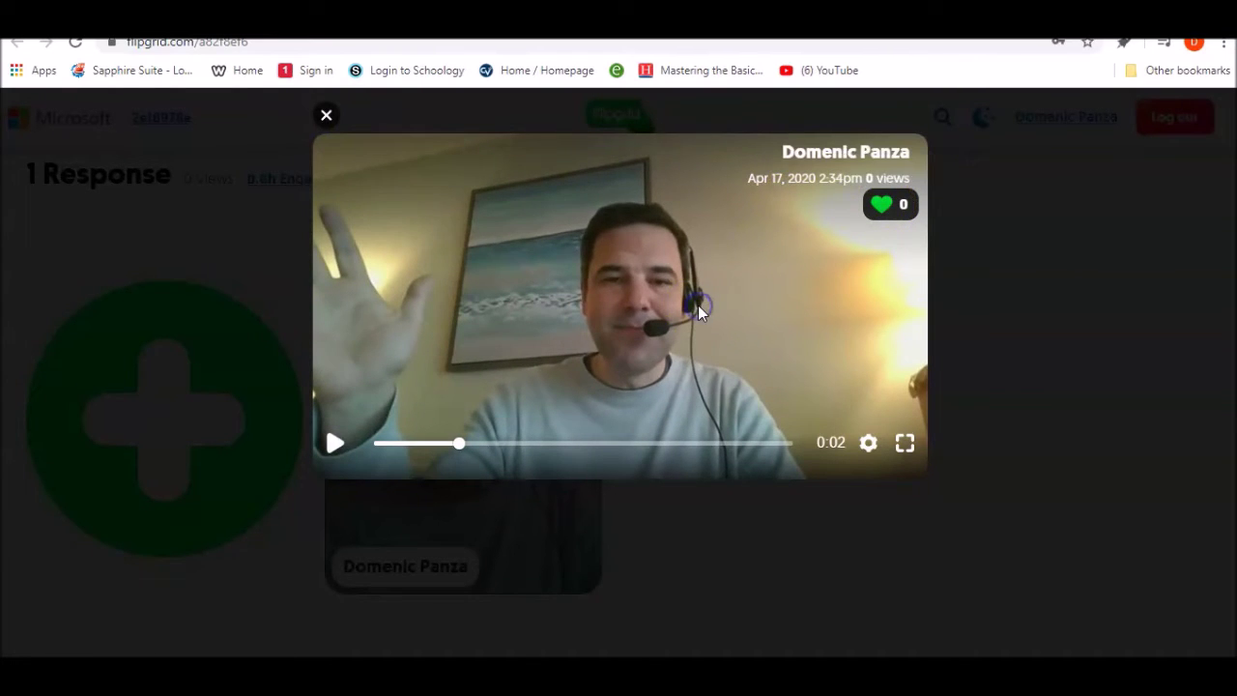
left_click(327, 118)
key("ctrl+w")
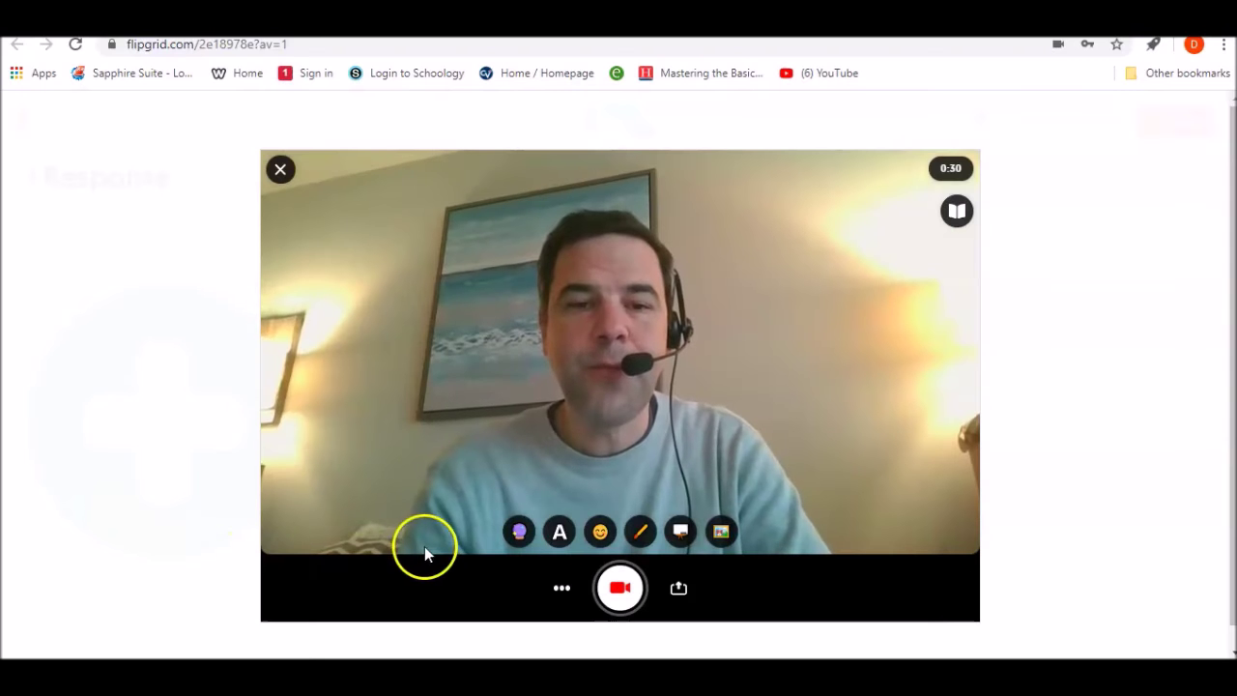
Try the black-and-white and Old Town filters on the camera view, and settle on the blue-to-purple gradient filter
left_click(518, 533)
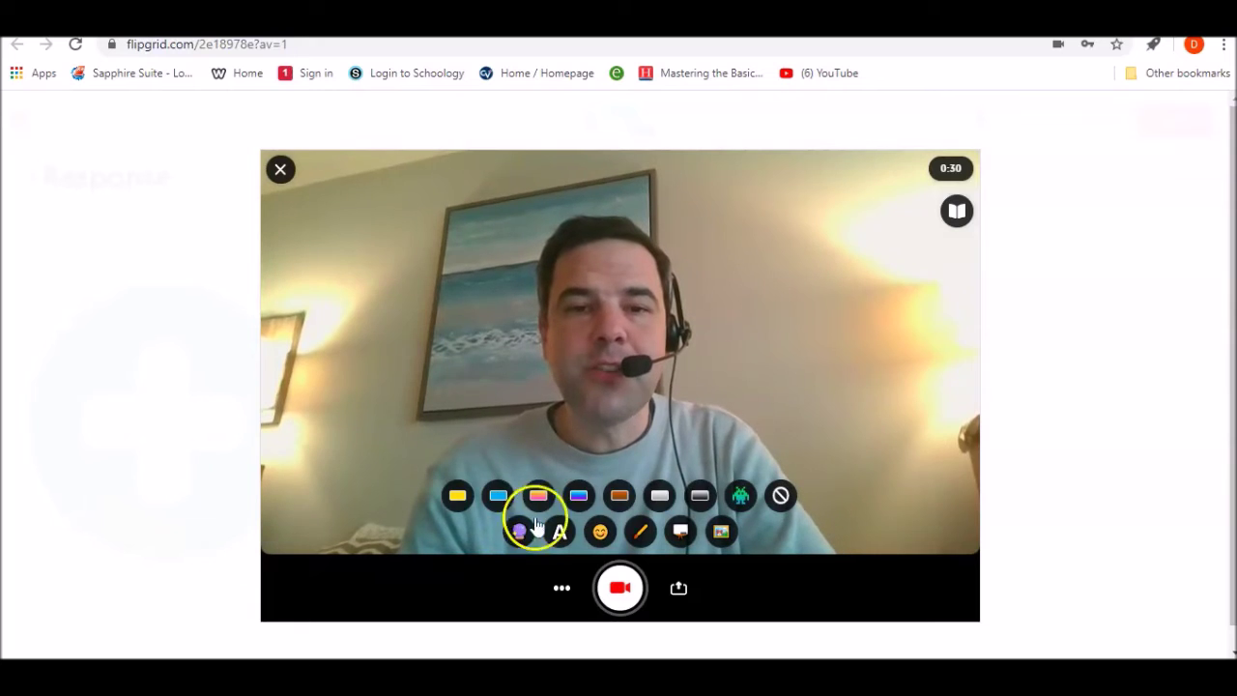
left_click(579, 496)
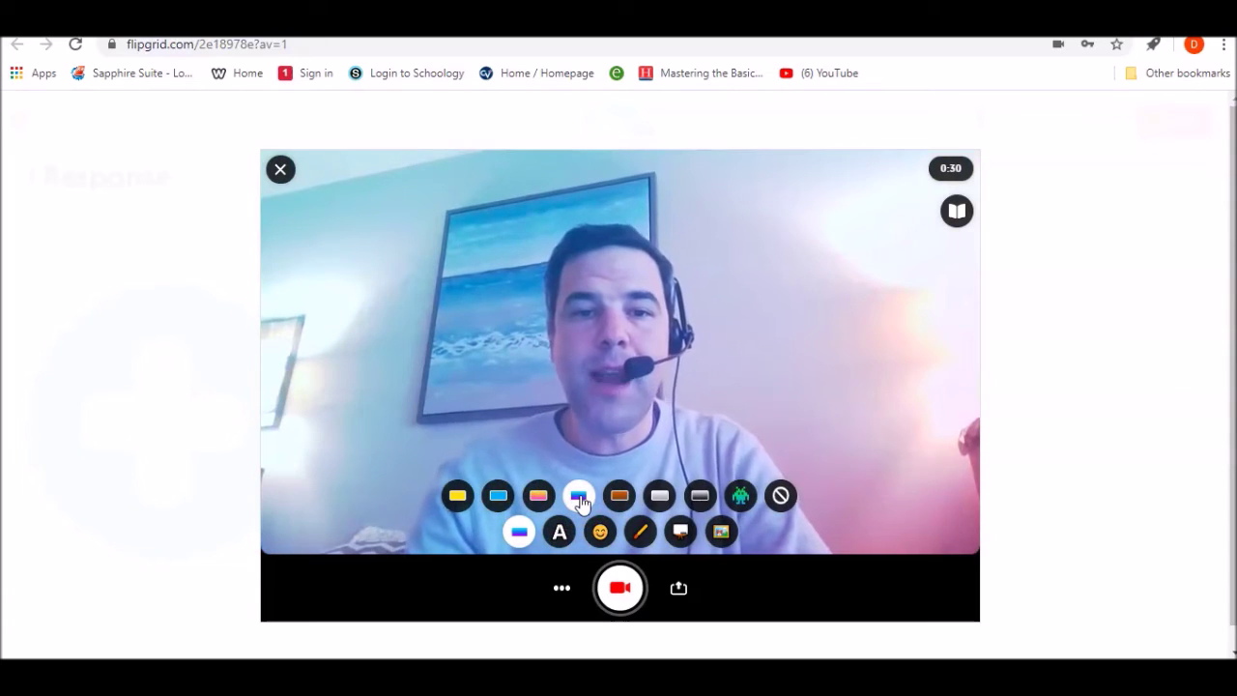
left_click(703, 495)
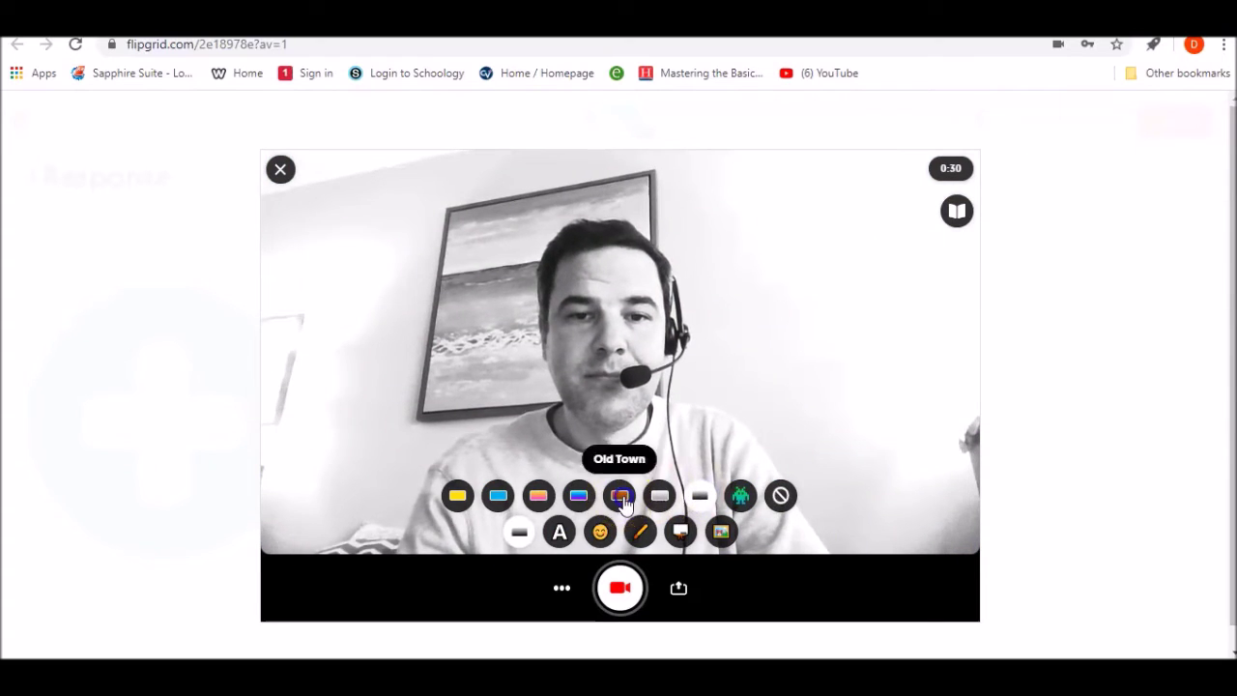
left_click(620, 496)
left_click(779, 501)
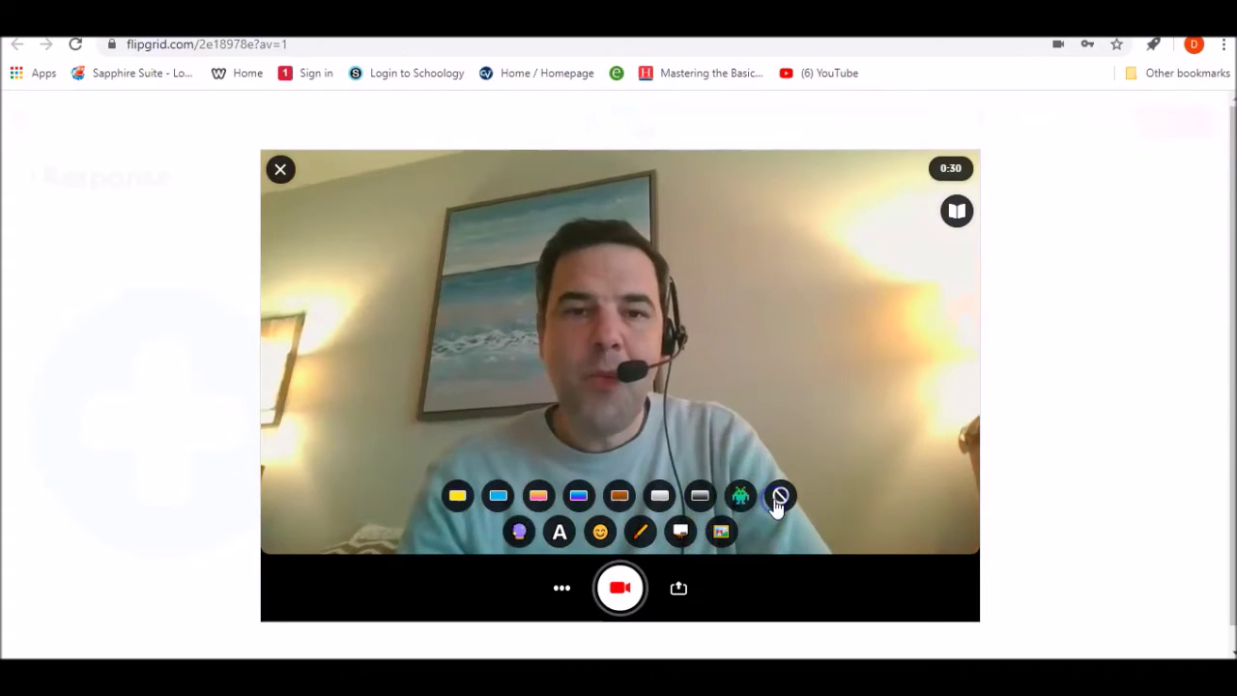
left_click(574, 498)
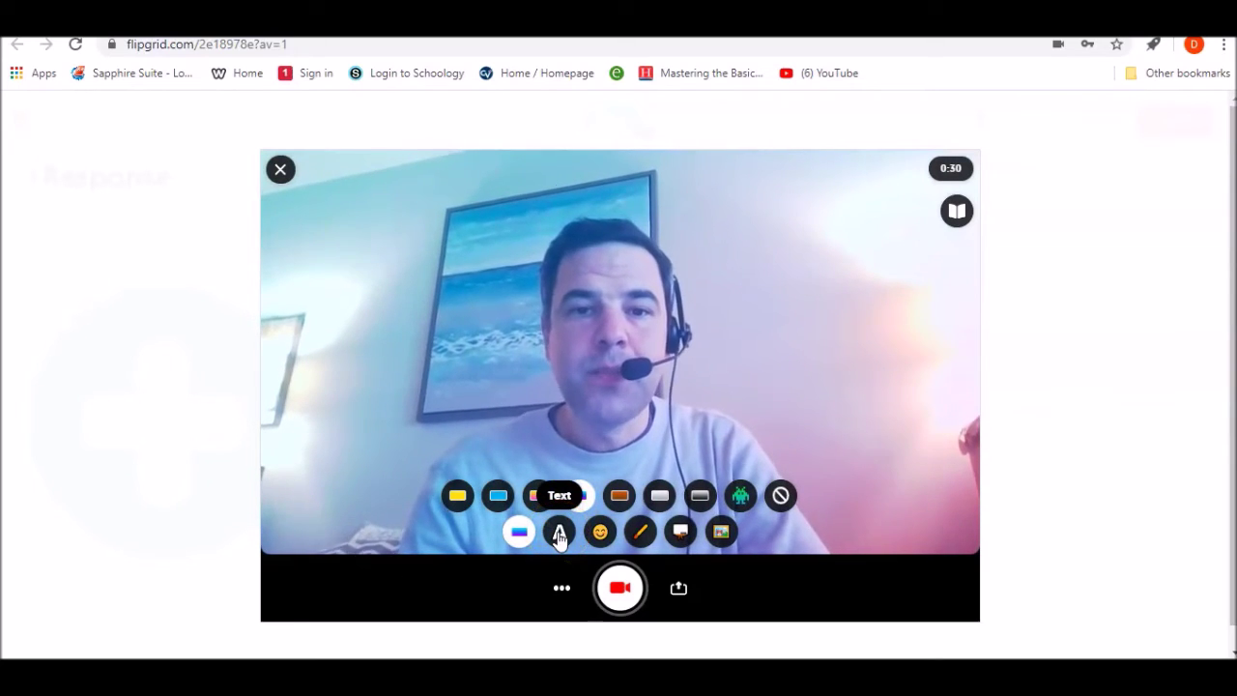
left_click(512, 458)
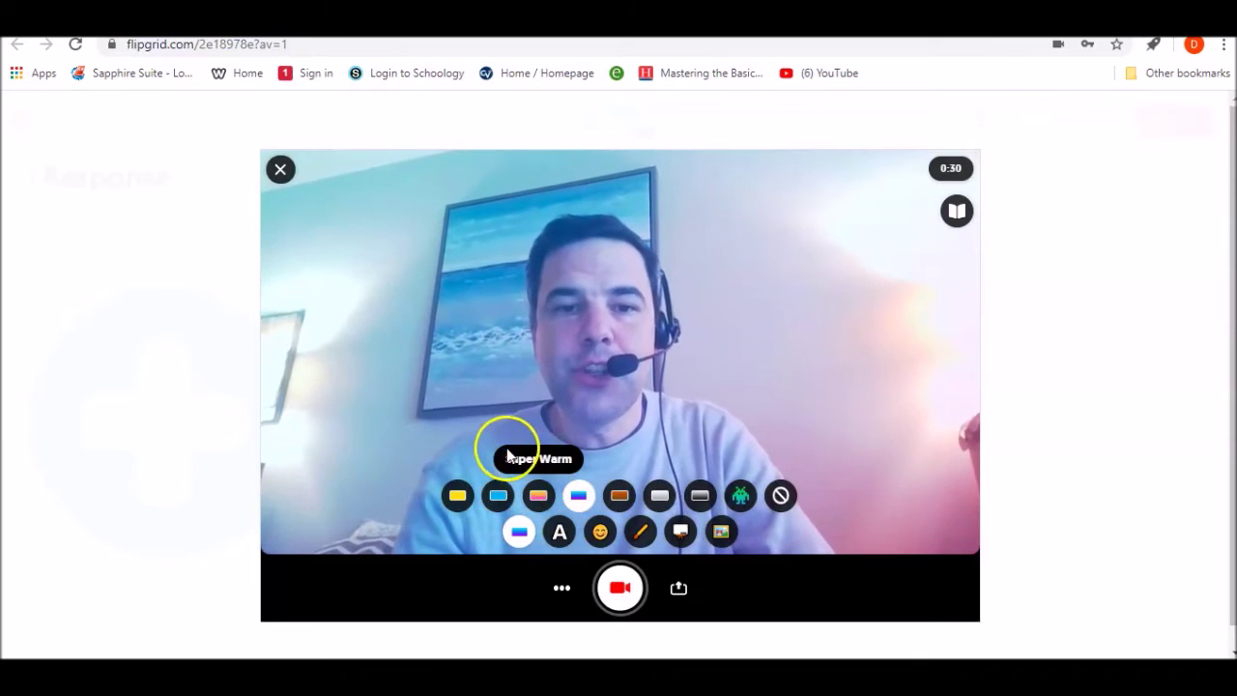
Add the teacher's name as a green text label and place it across the chest in the camera view
left_click(559, 534)
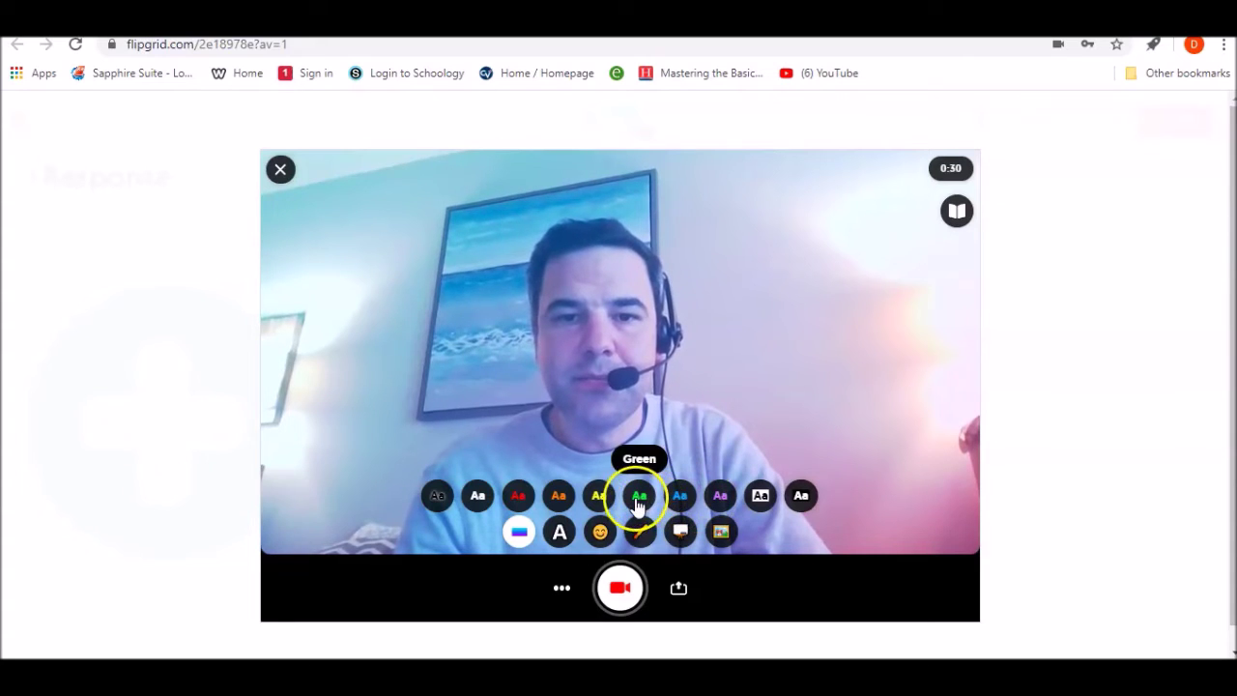
left_click(640, 531)
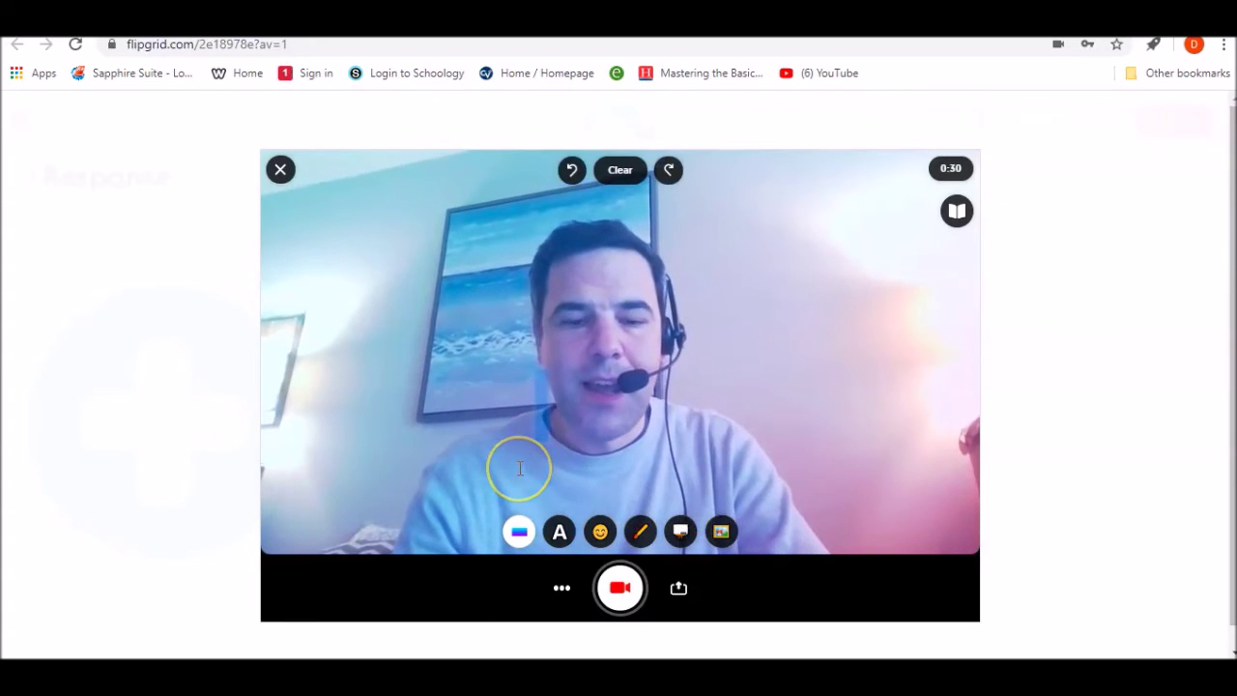
type("Mr.")
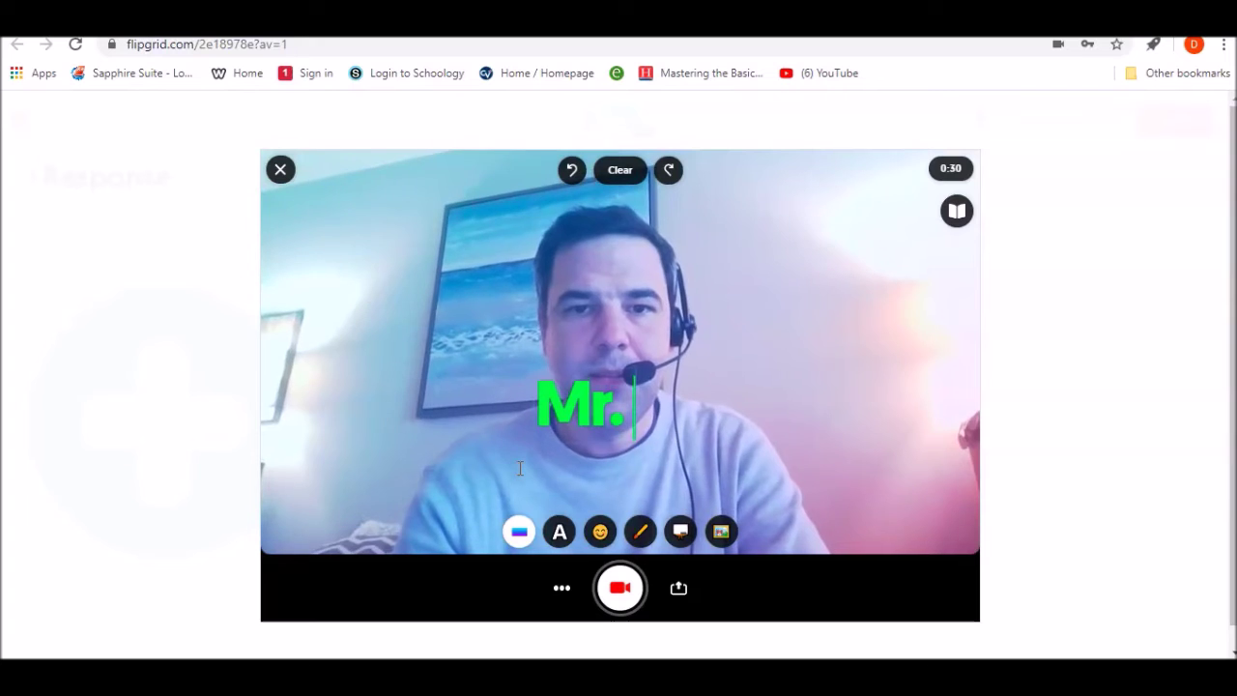
type(" Panza")
left_click(601, 421)
left_click(798, 312)
left_click_drag(665, 409, 625, 486)
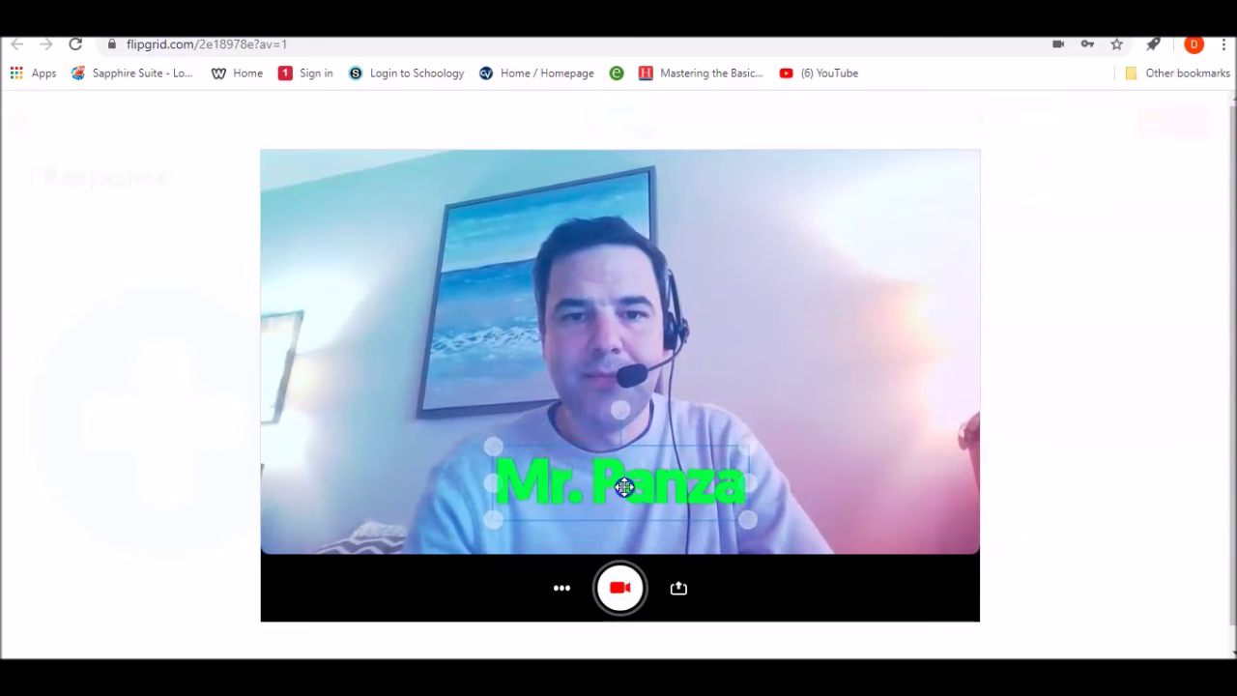
left_click(477, 552)
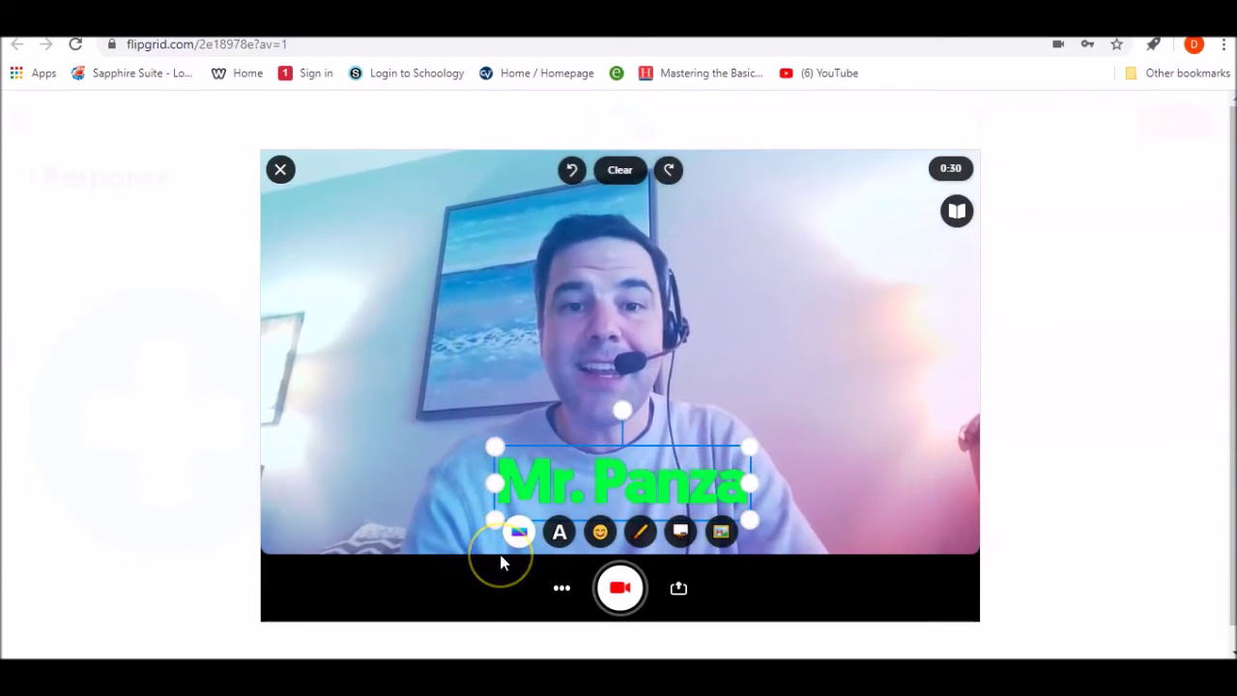
Add the smiling sunglasses emoji sticker and place it just after the green name label
left_click(599, 534)
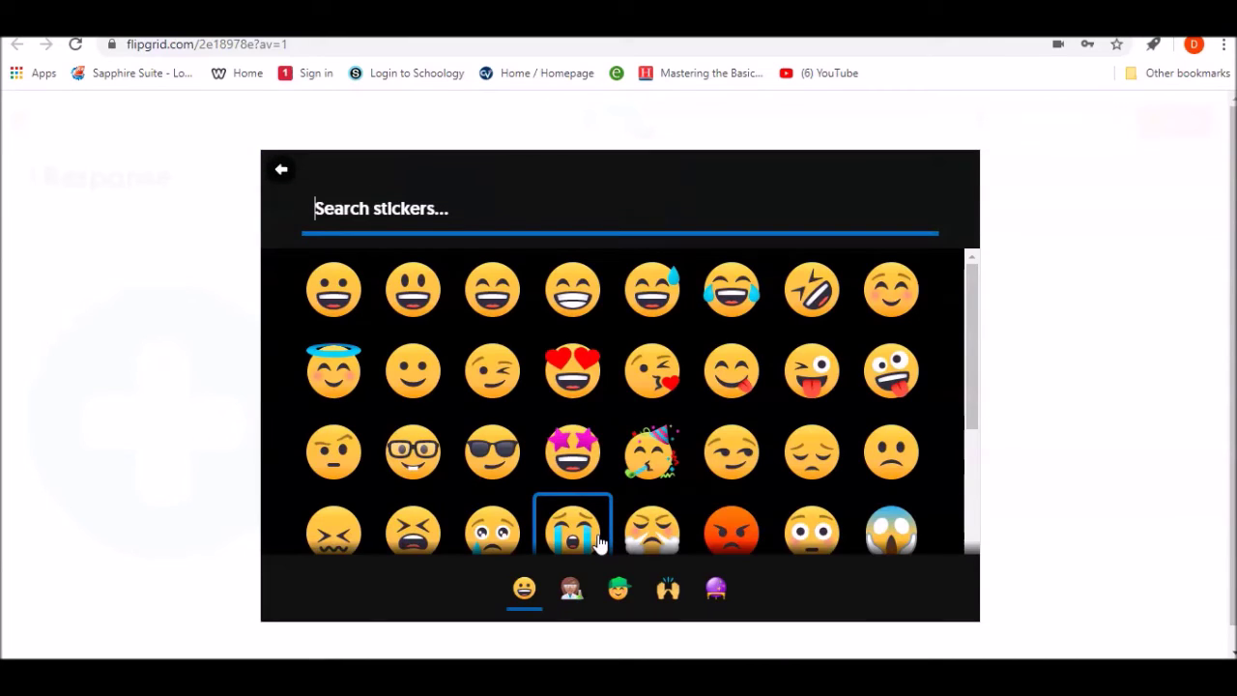
left_click(498, 467)
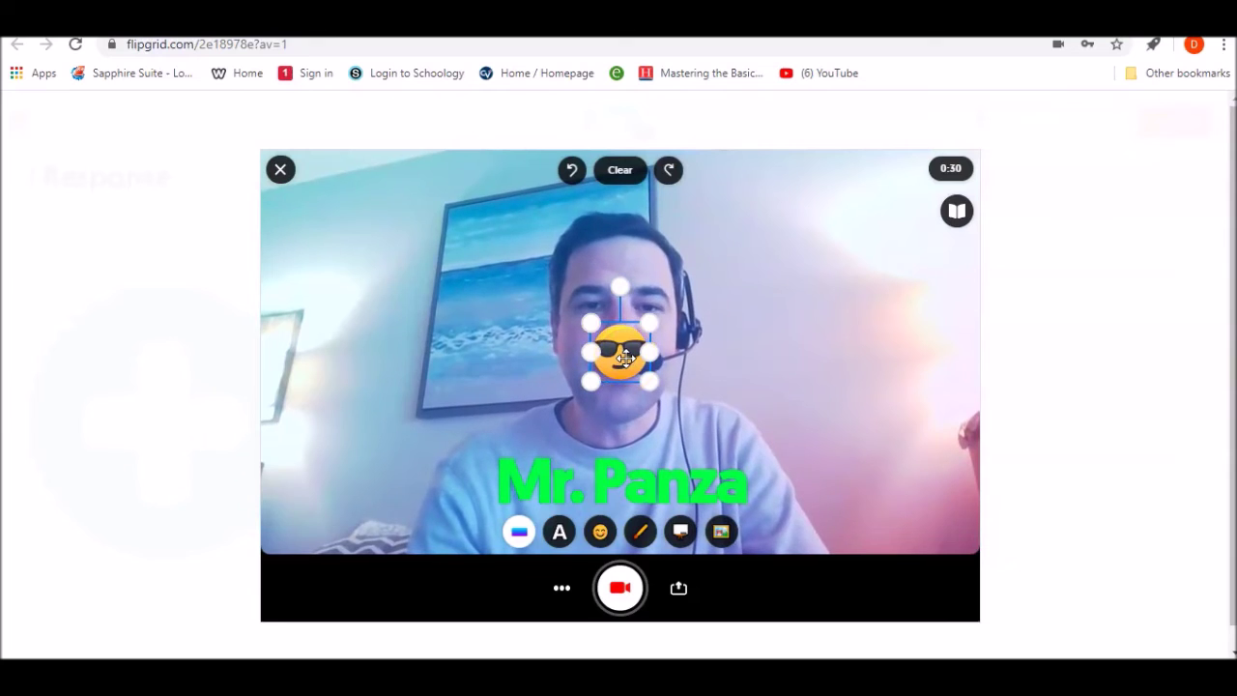
left_click_drag(624, 358, 811, 492)
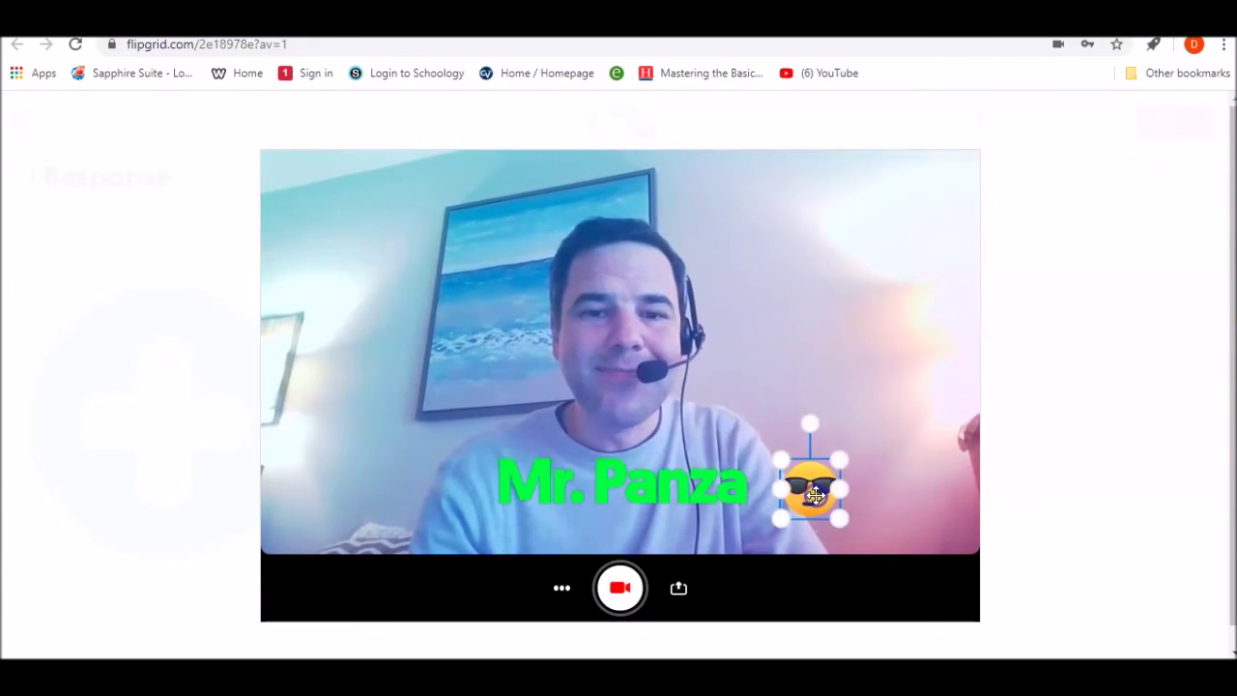
left_click(668, 504)
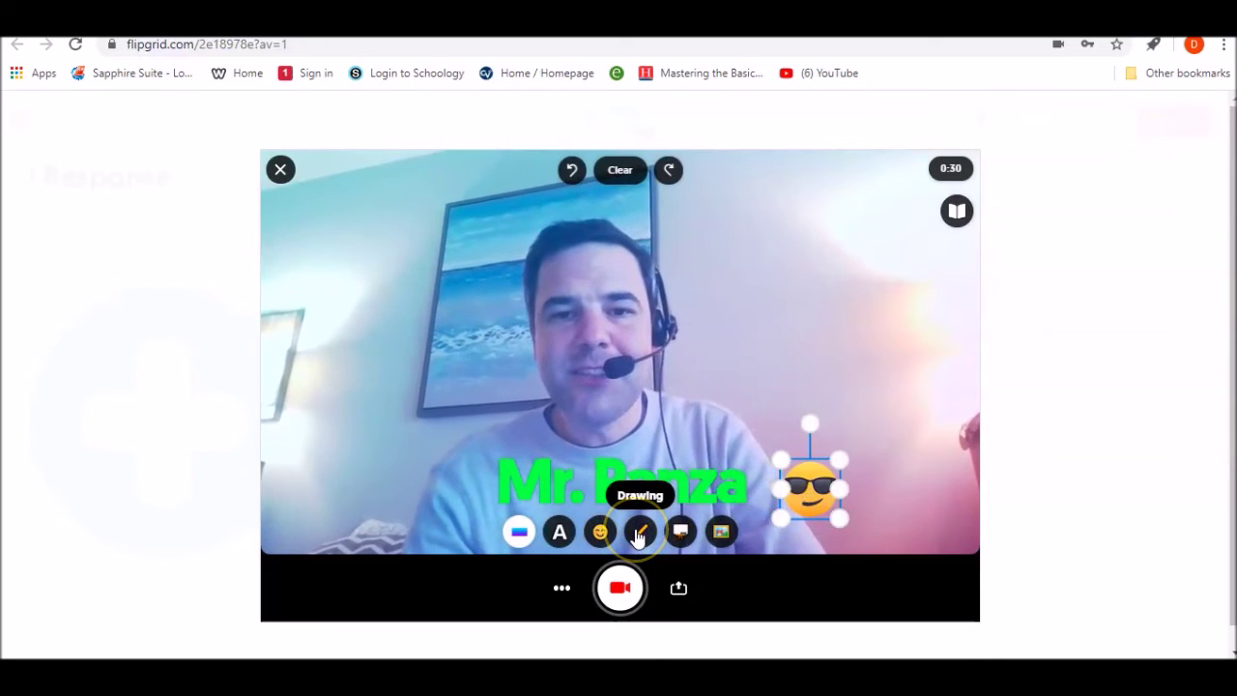
Draw a small red smiley face freehand beside the shoulder, on the opposite side from the emoji sticker
left_click(639, 533)
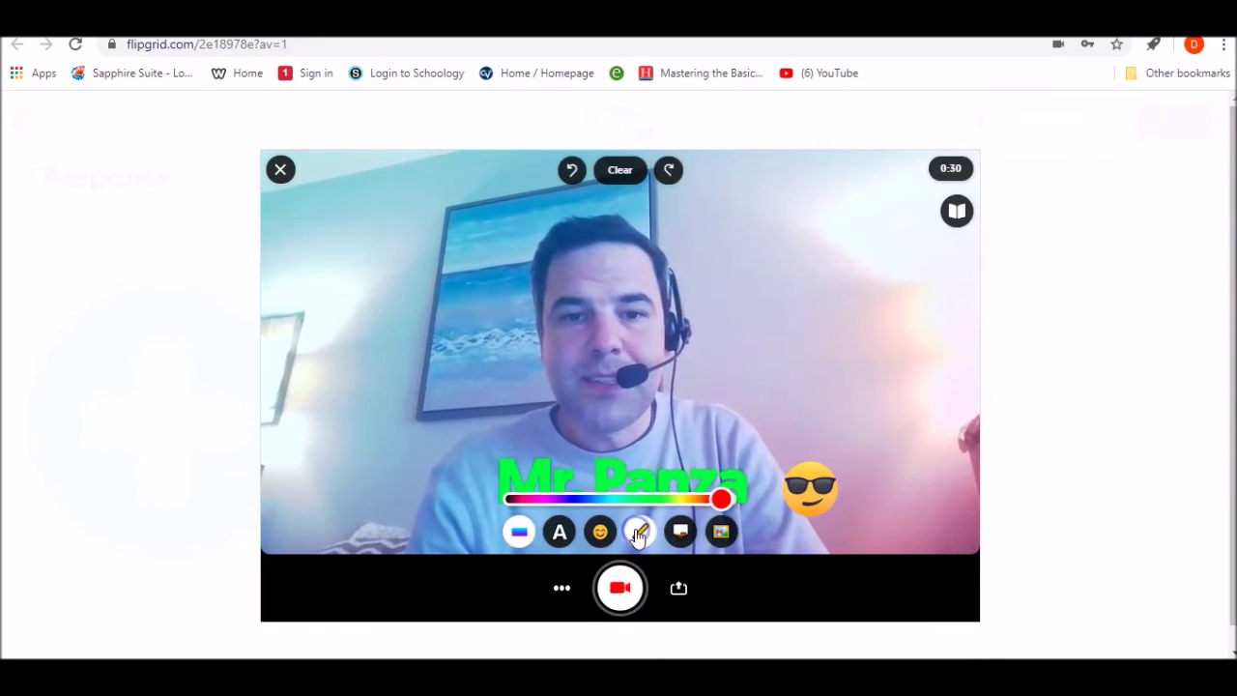
mouse_move(356, 442)
left_mouse_down()
mouse_move(375, 445)
mouse_move(343, 459)
left_mouse_up()
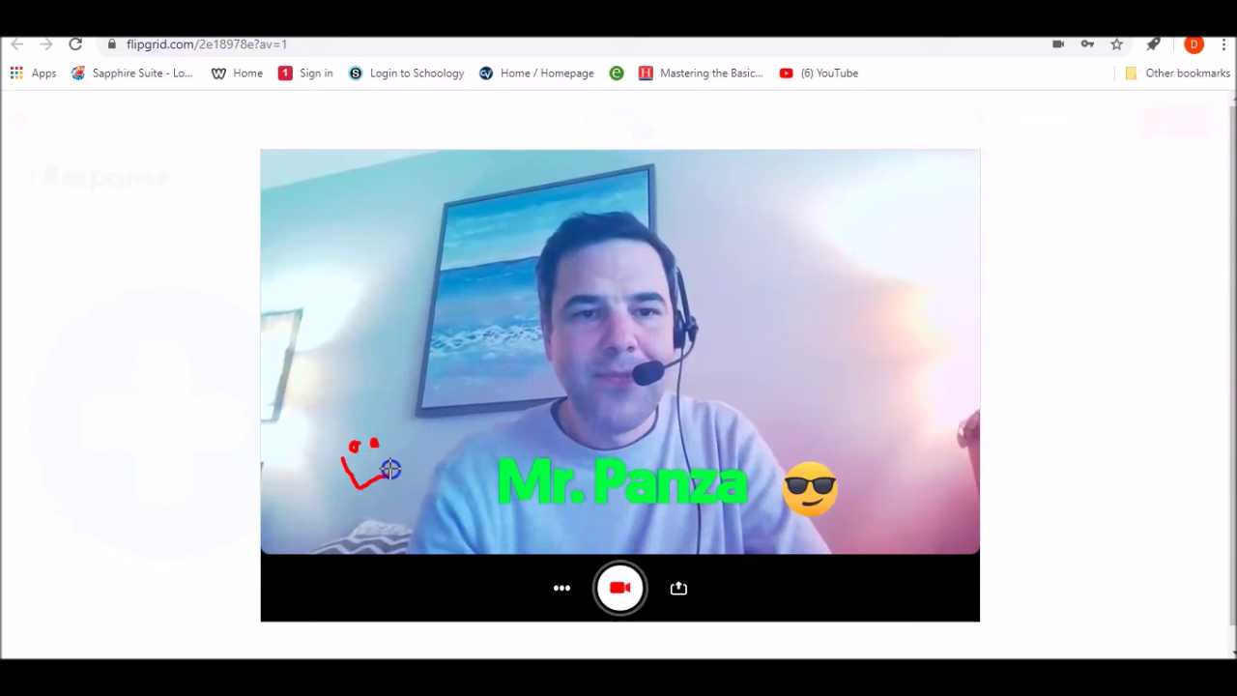
left_click_drag(389, 468, 391, 446)
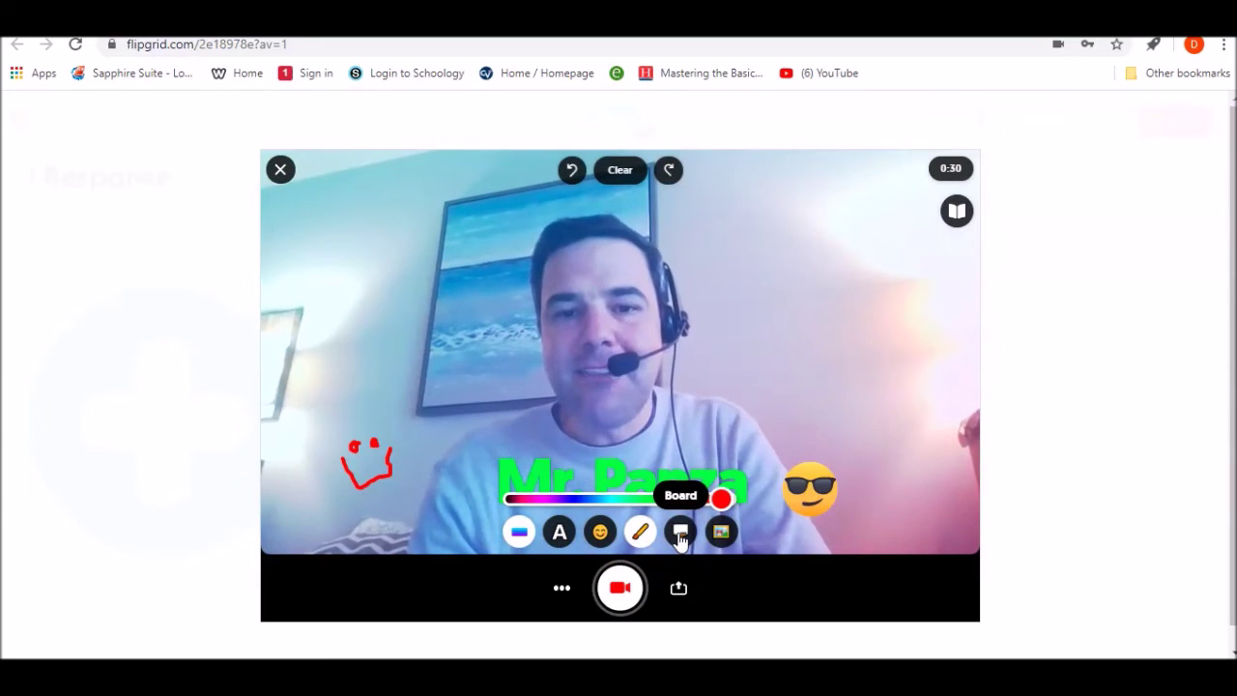
Cover the camera view with the white board and handwrite the multiplication 2 × 2 = 4 in black in its upper-right area
left_click(680, 536)
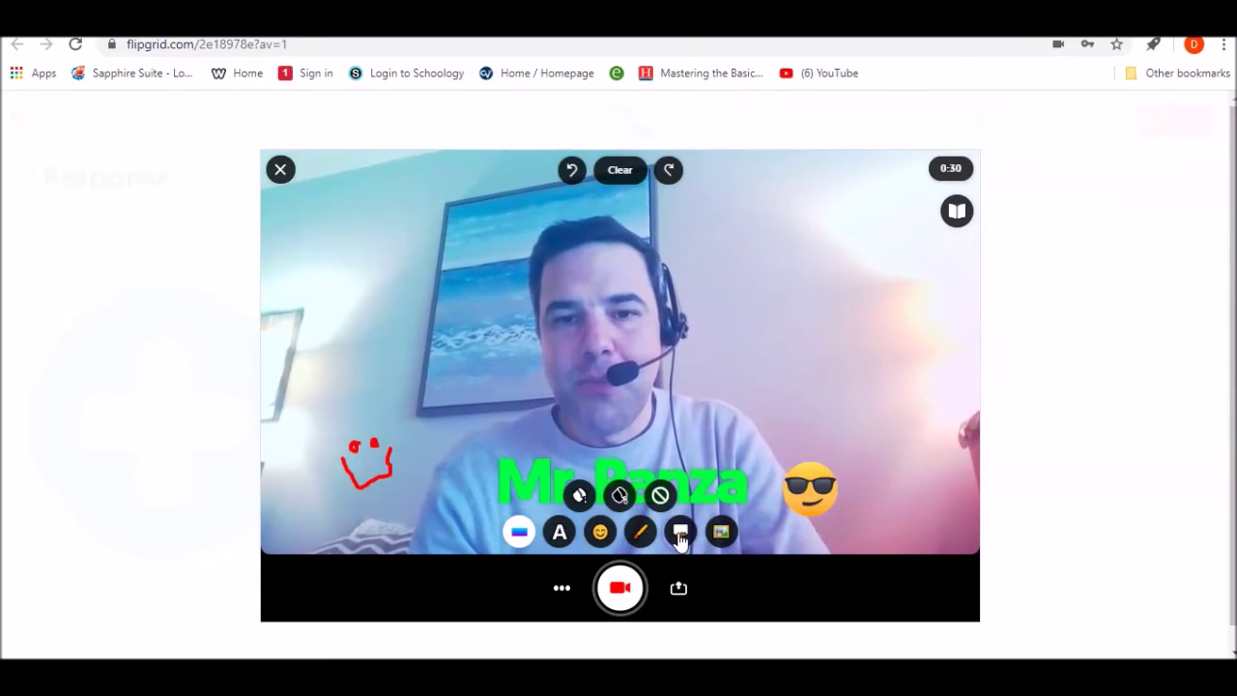
left_click(580, 494)
left_click(809, 252)
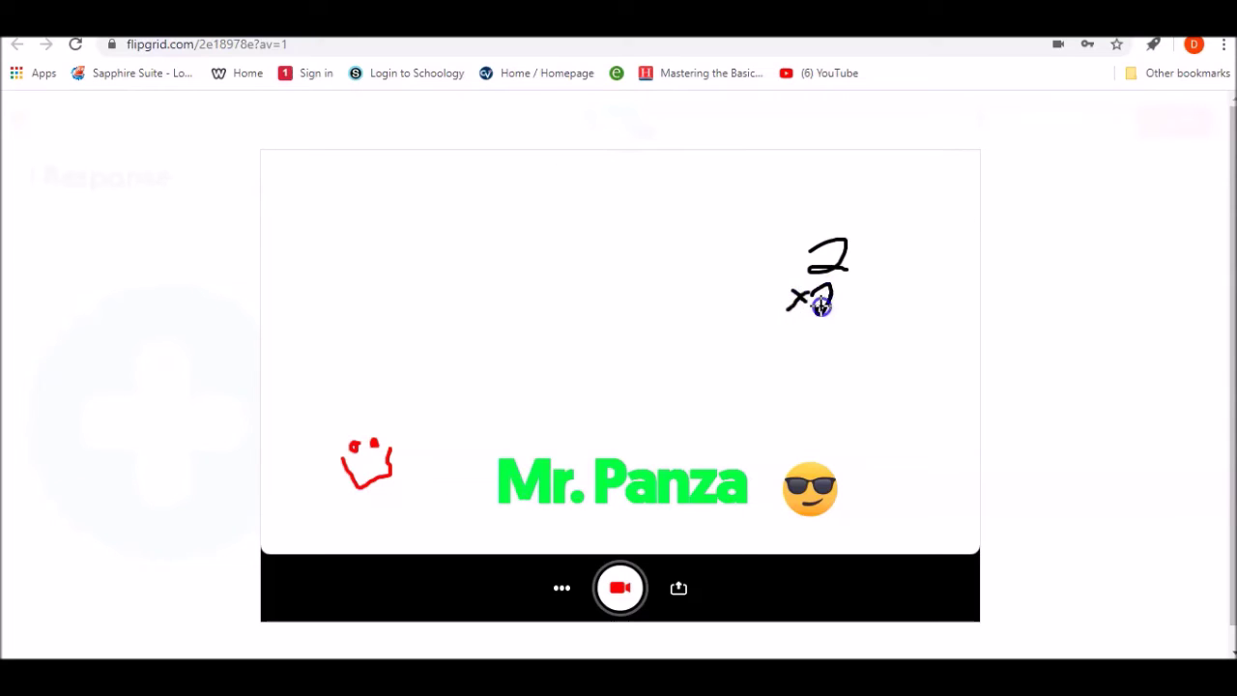
left_click_drag(790, 326, 843, 322)
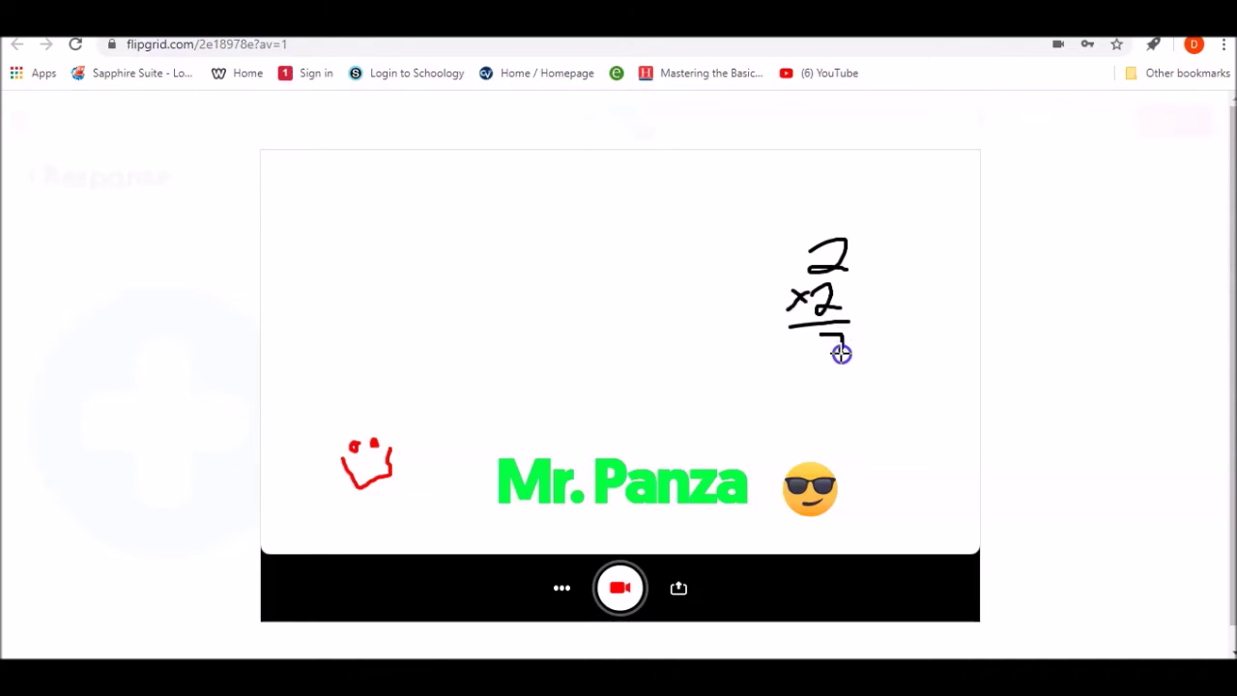
mouse_move(838, 353)
left_mouse_down()
mouse_move(868, 346)
mouse_move(876, 359)
left_mouse_up()
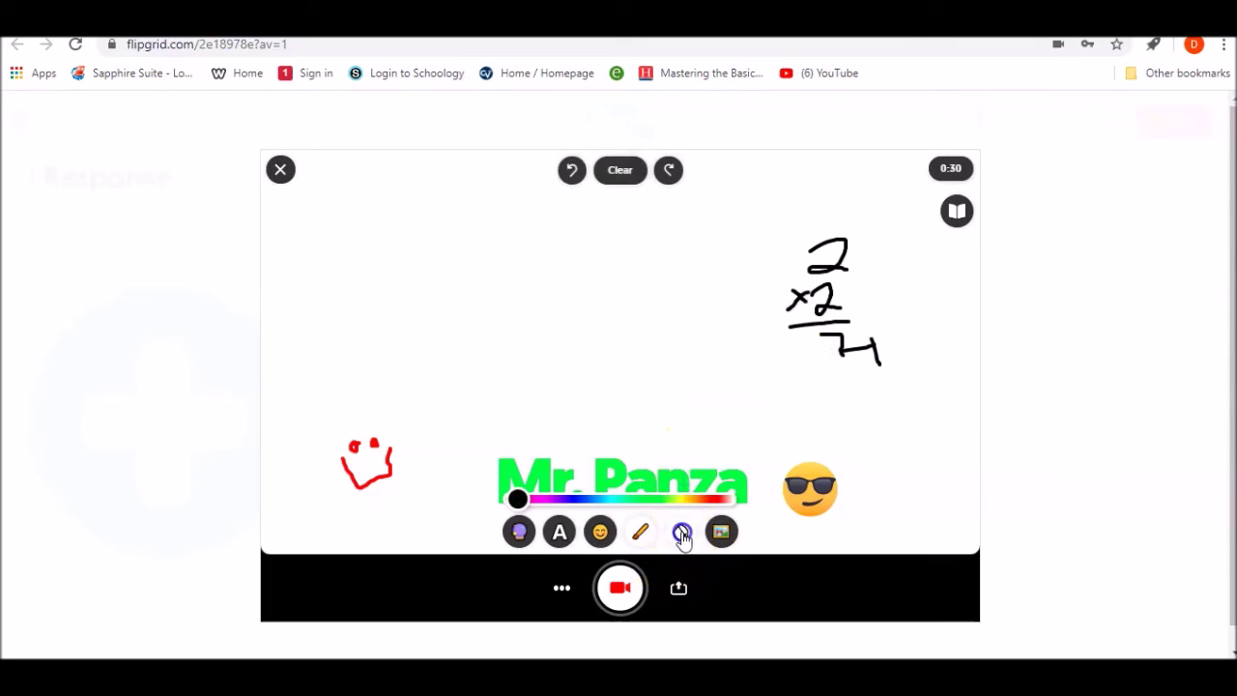
Remove the white board so the camera picture is behind the decorations again
left_click(681, 533)
left_click(658, 496)
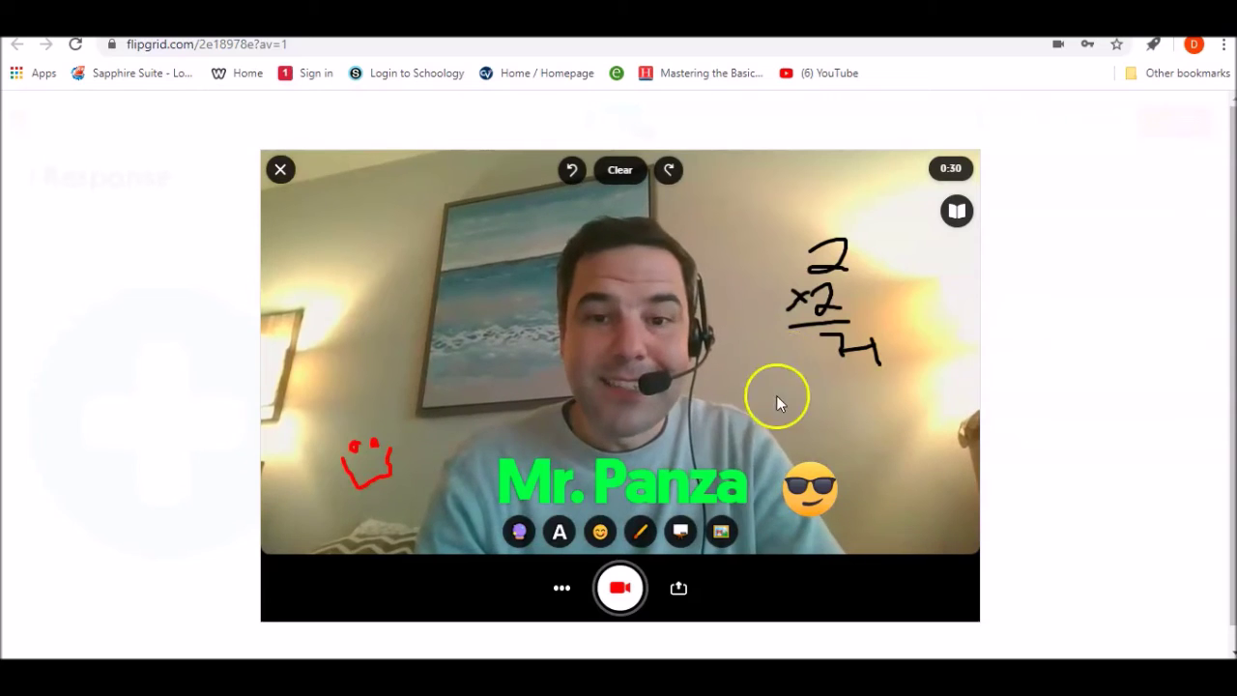
left_click(680, 538)
Upload the desktop image "custom pic" as a custom sticker and place it in the upper-left corner of the video
left_click(721, 534)
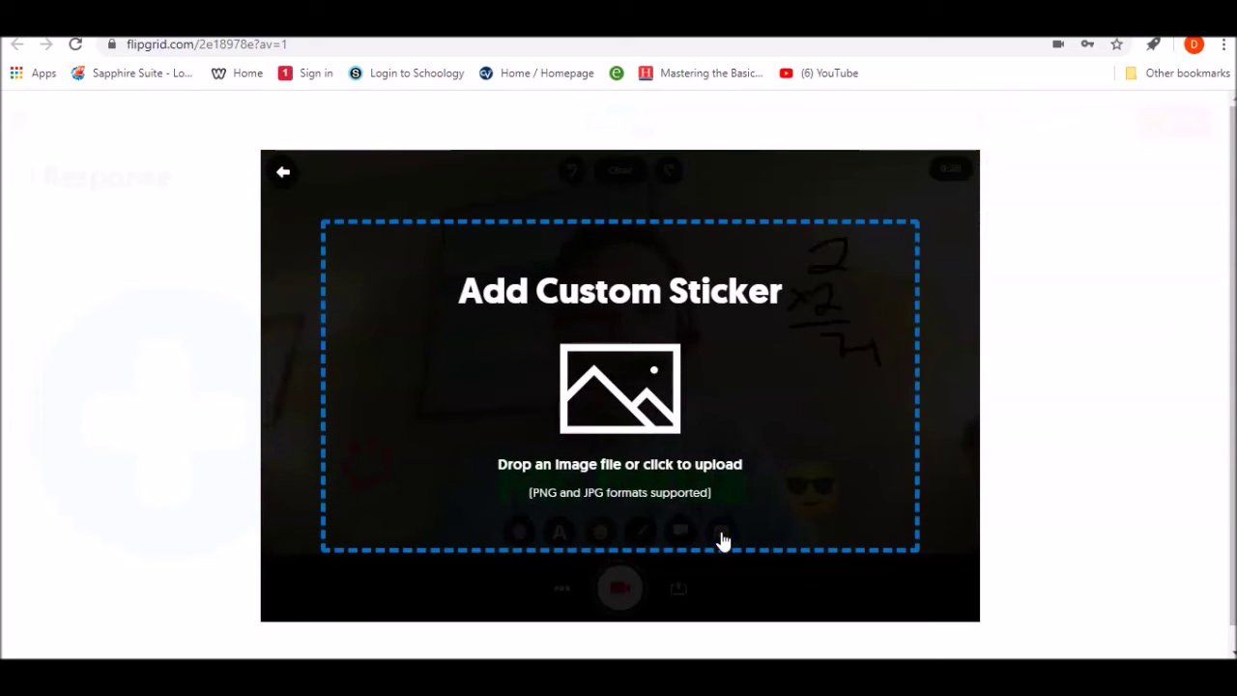
left_click(626, 387)
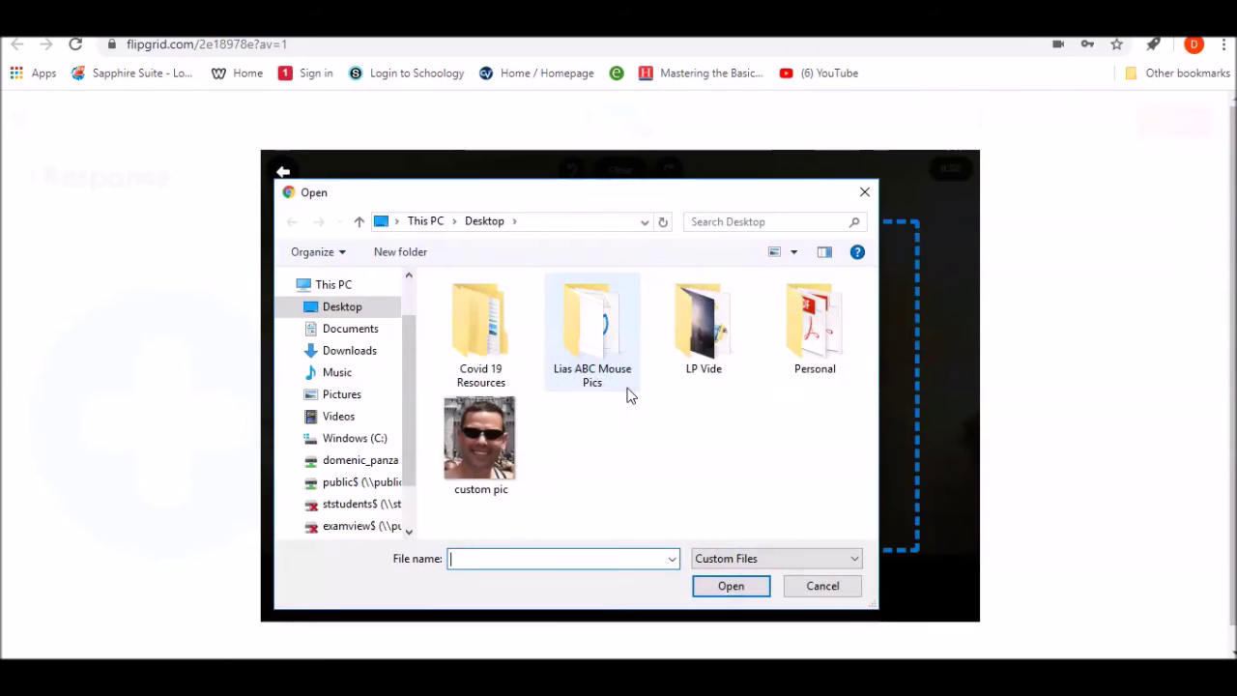
double_click(474, 443)
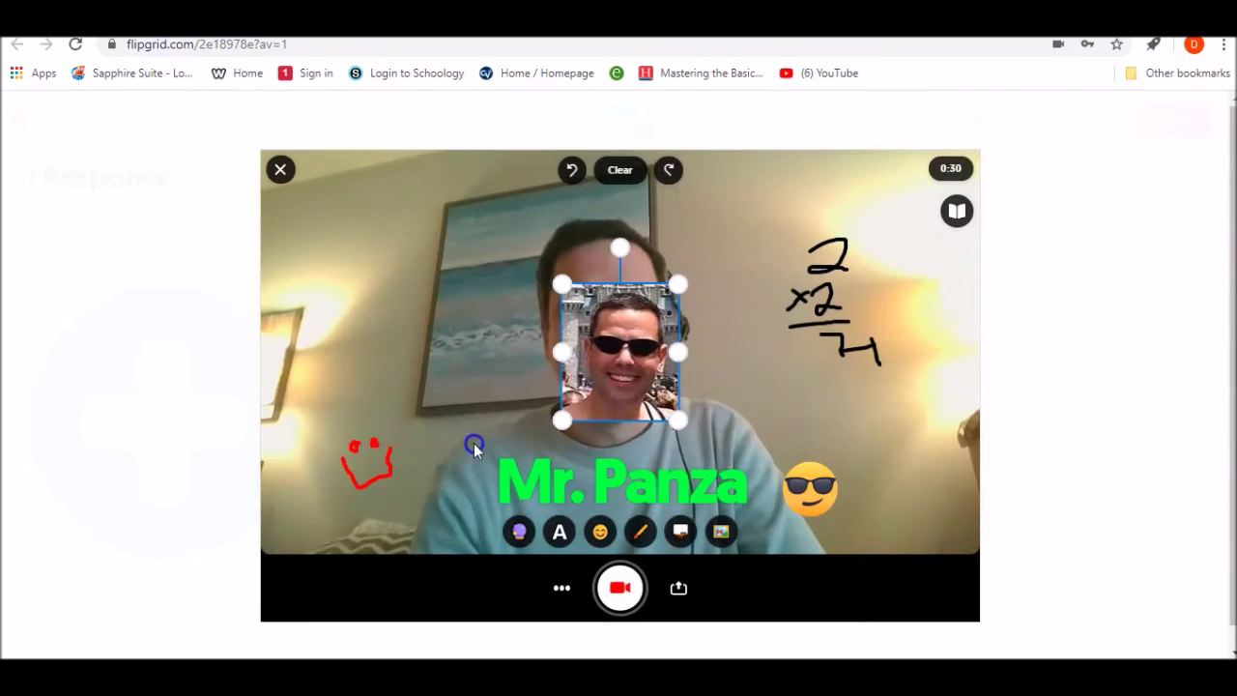
left_click_drag(628, 357, 370, 278)
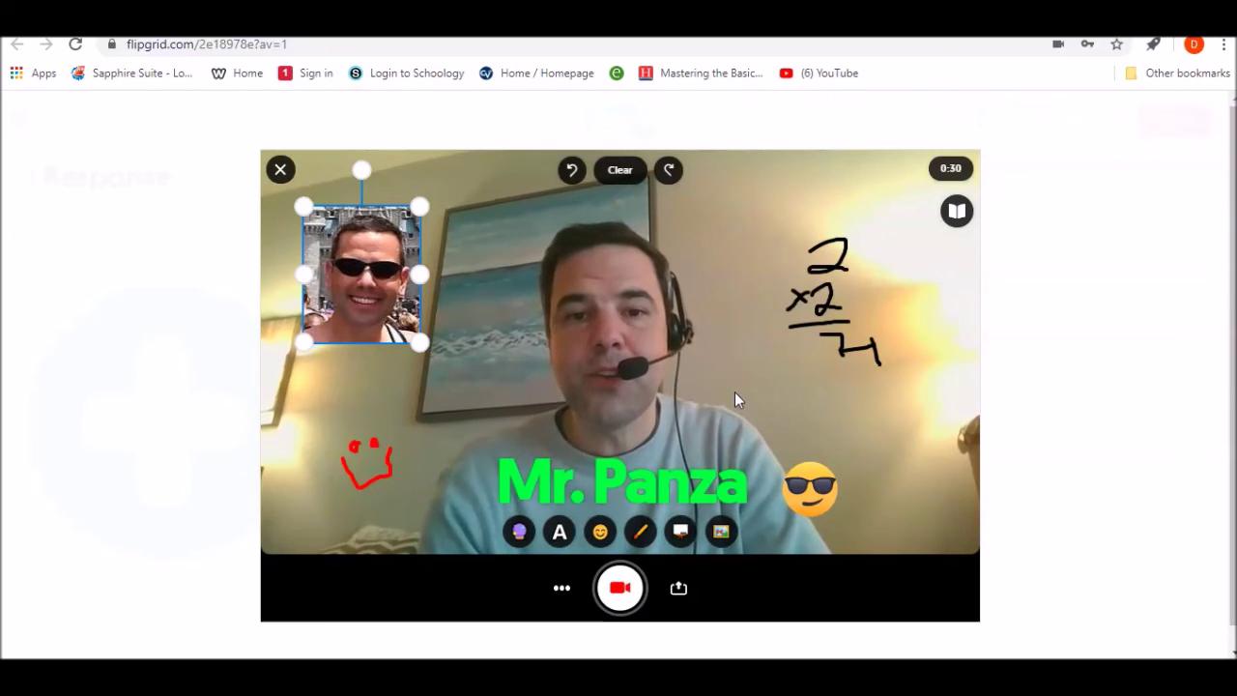
left_click(863, 431)
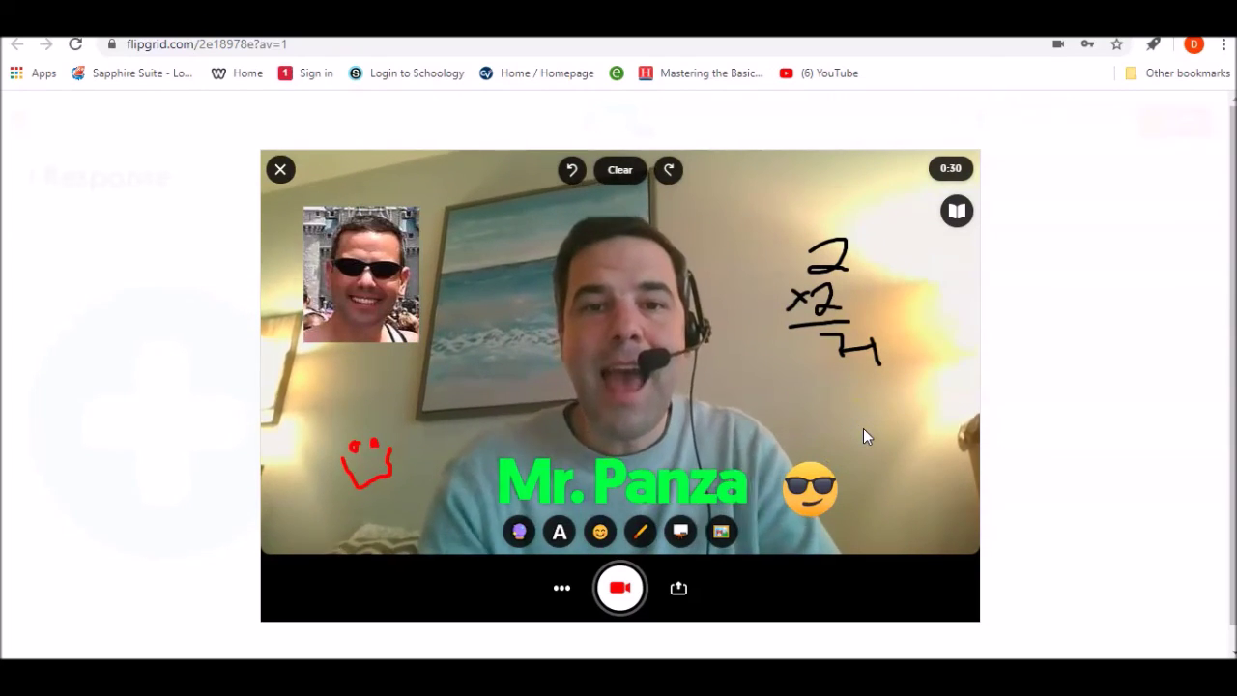
Record a decorated clip of about 6 seconds, pause it, and continue past the preview to the selfie stage
left_click(619, 587)
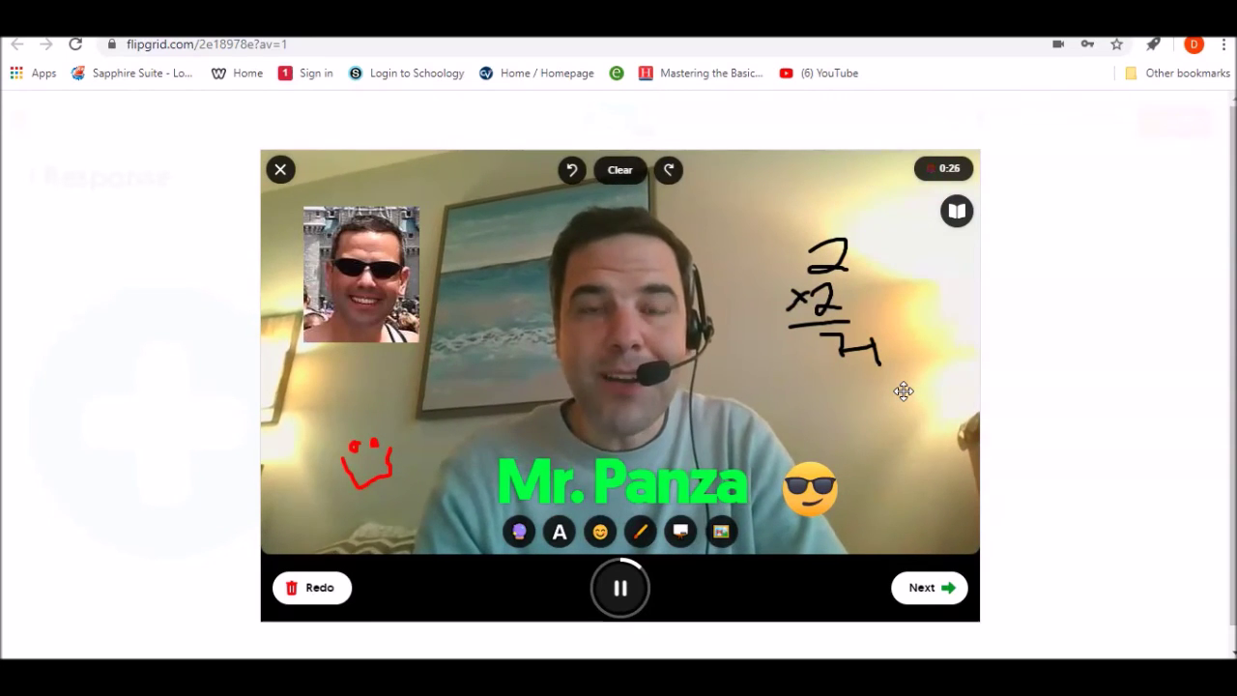
left_click(620, 587)
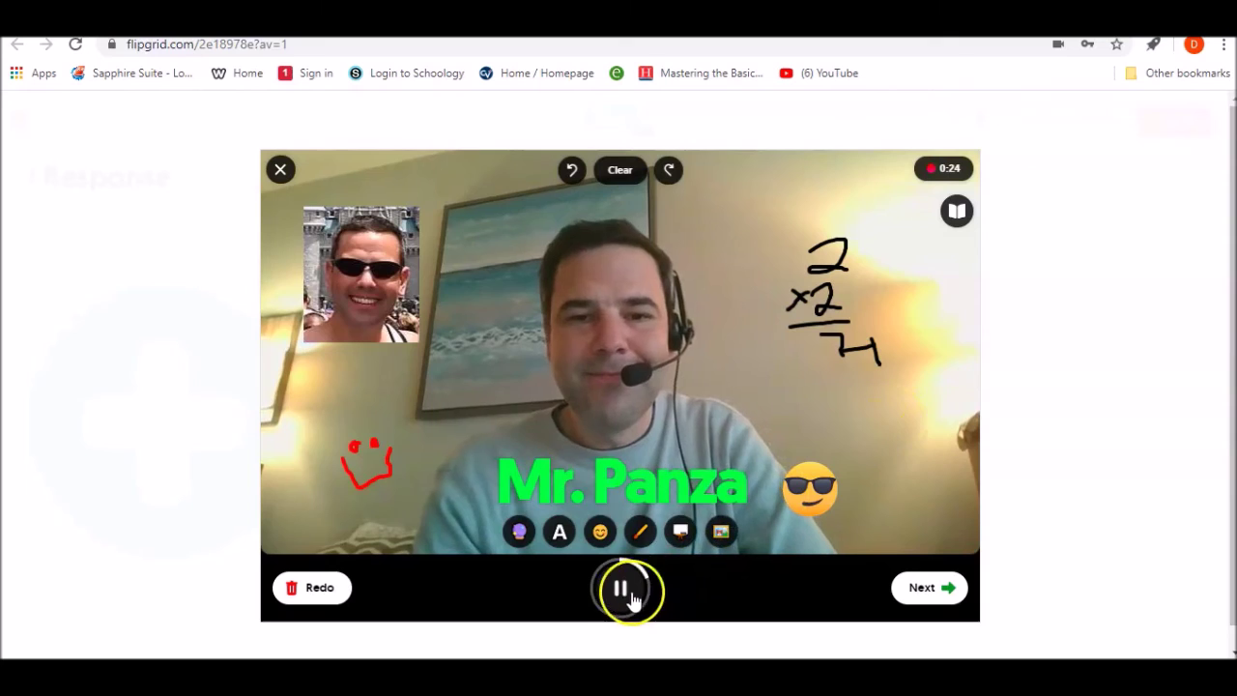
left_click(929, 592)
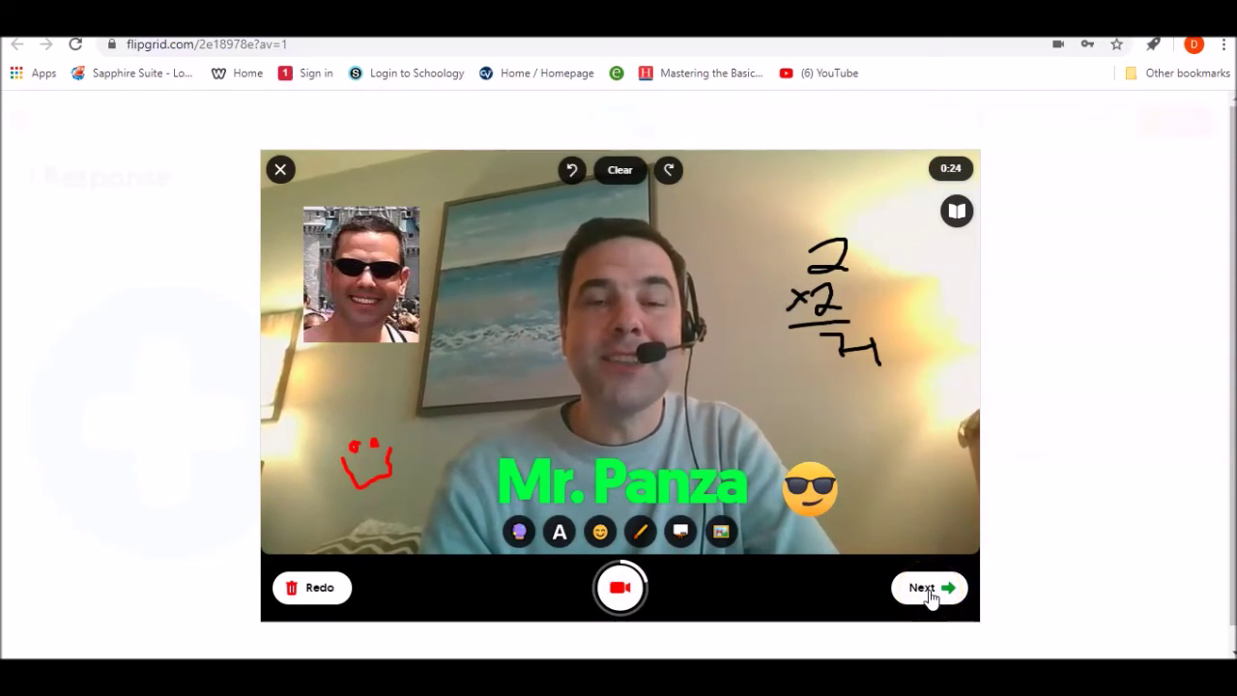
left_click(929, 591)
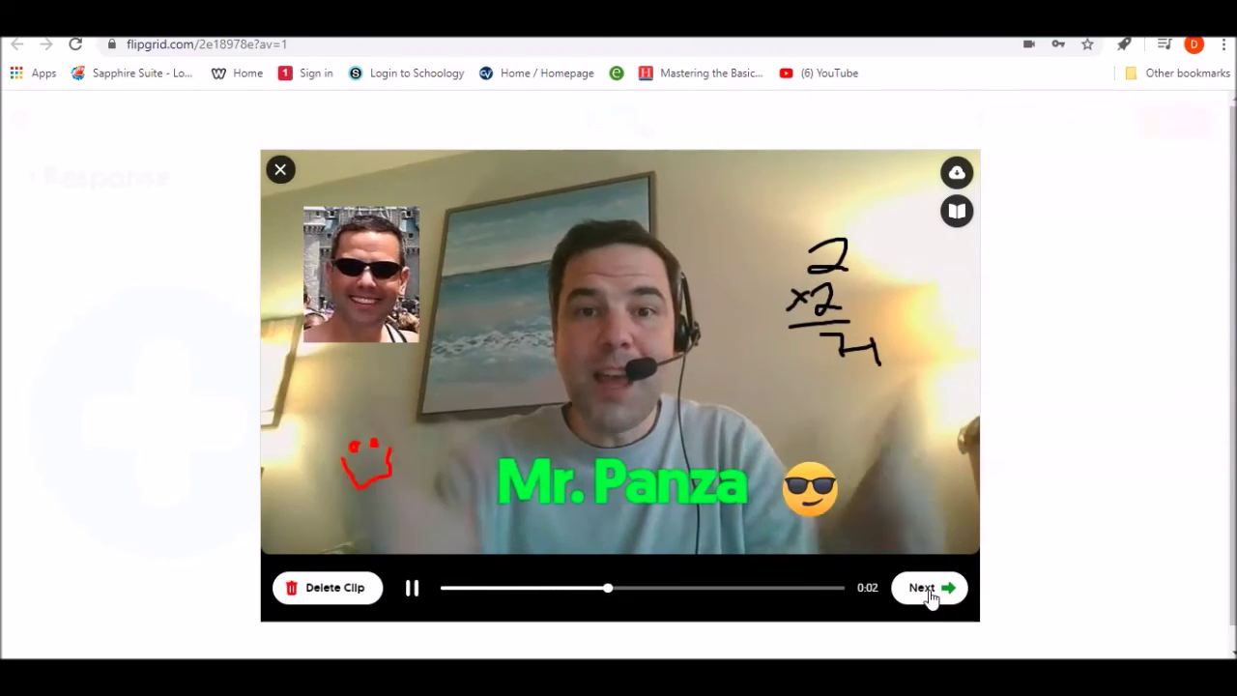
left_click(930, 591)
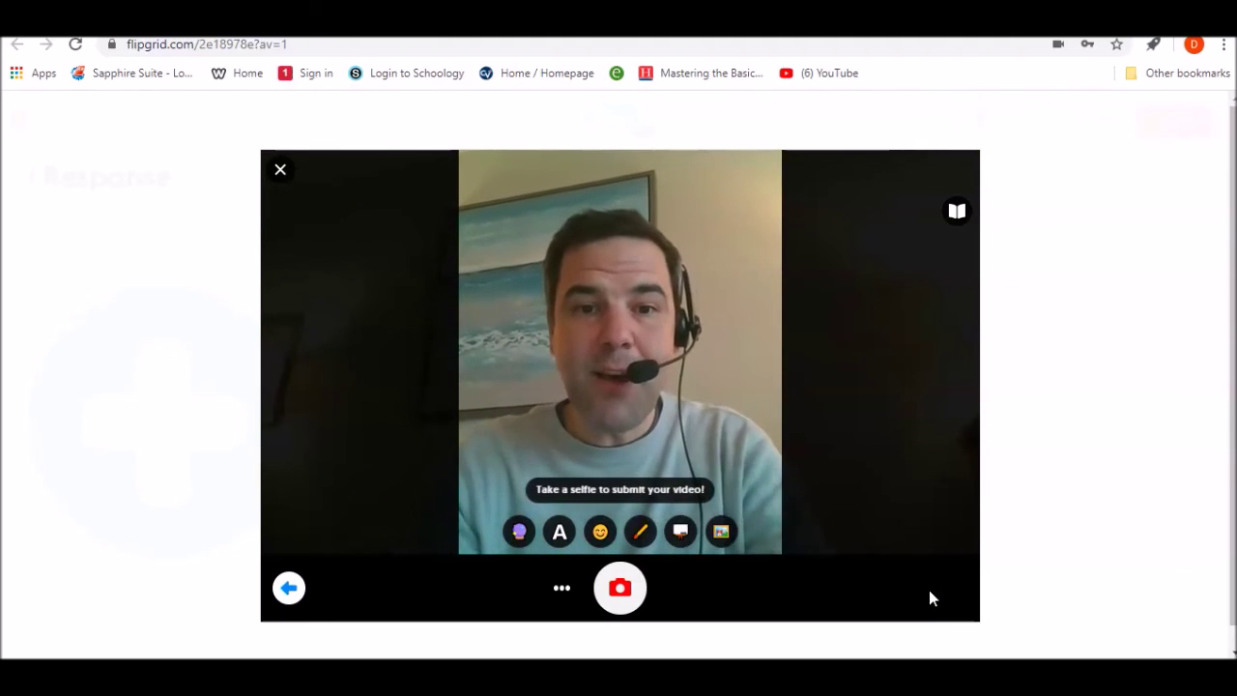
left_click(920, 592)
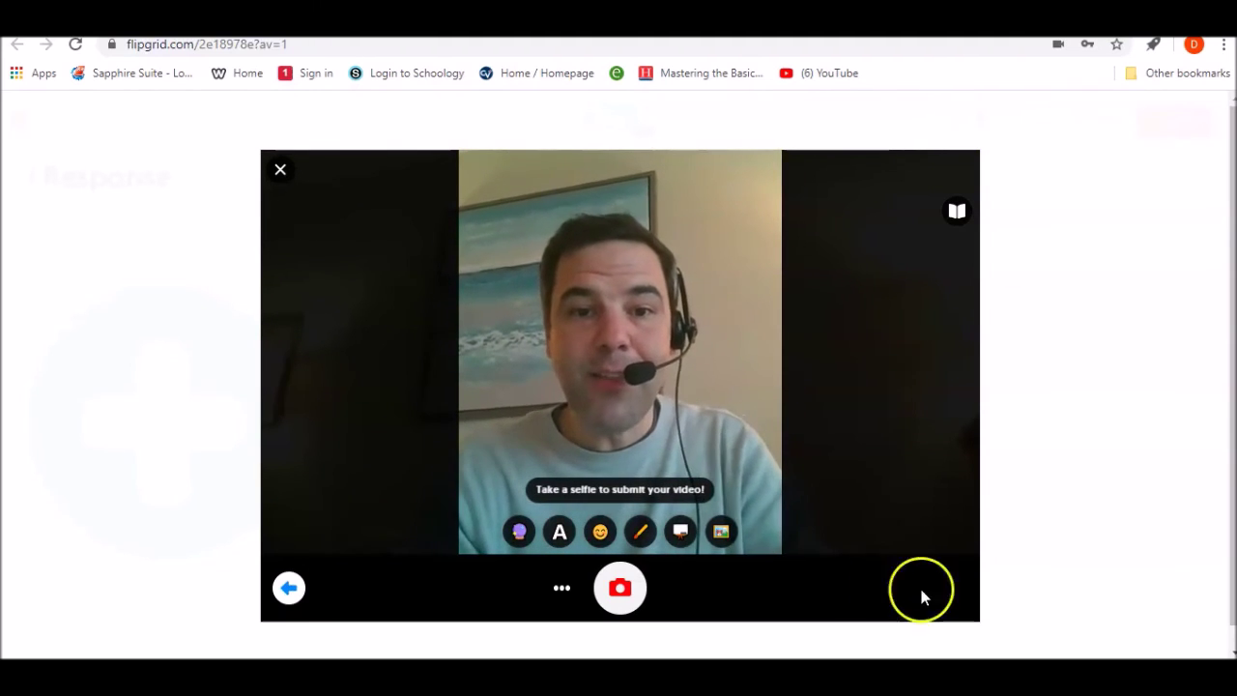
Add the teacher's name in purple text along the top edge of the selfie frame and take the selfie
left_click(559, 532)
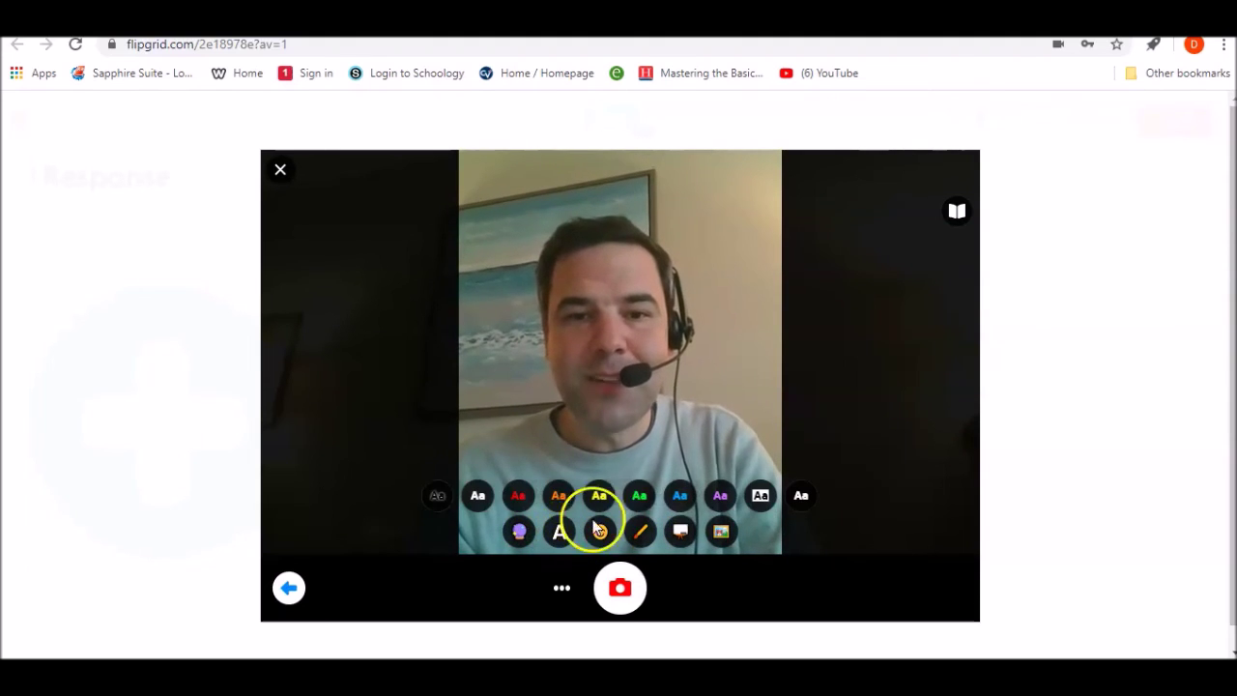
left_click(720, 496)
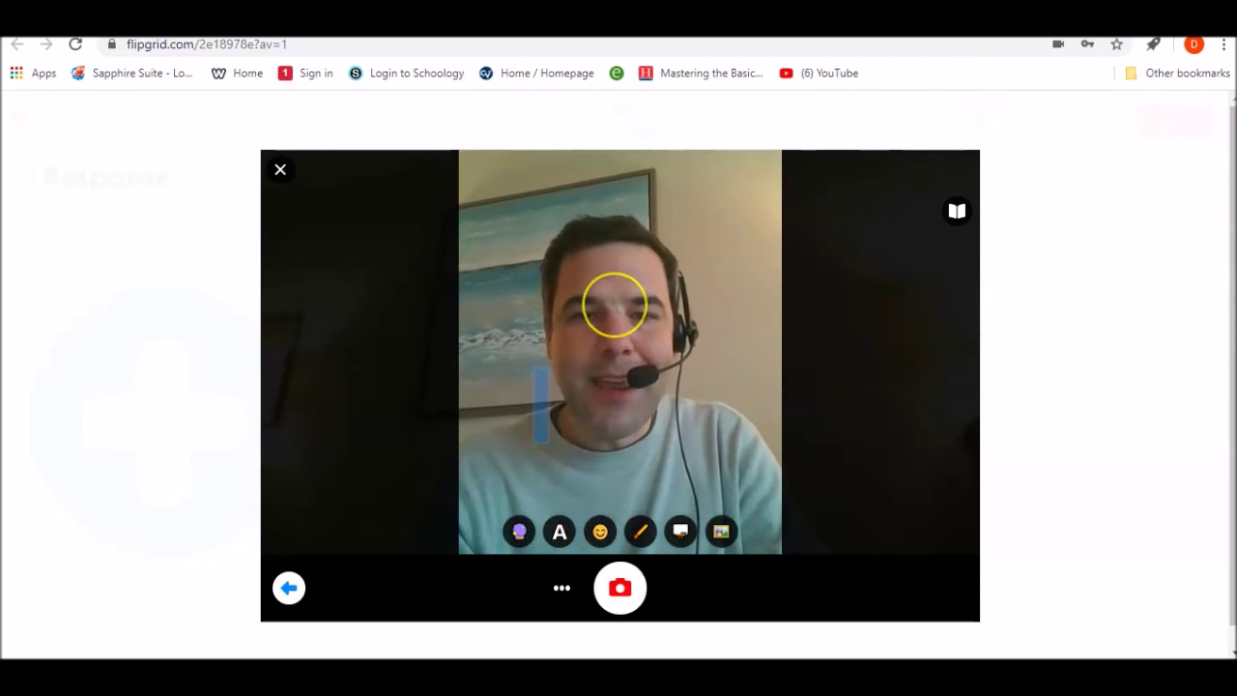
type("Mr. Panza")
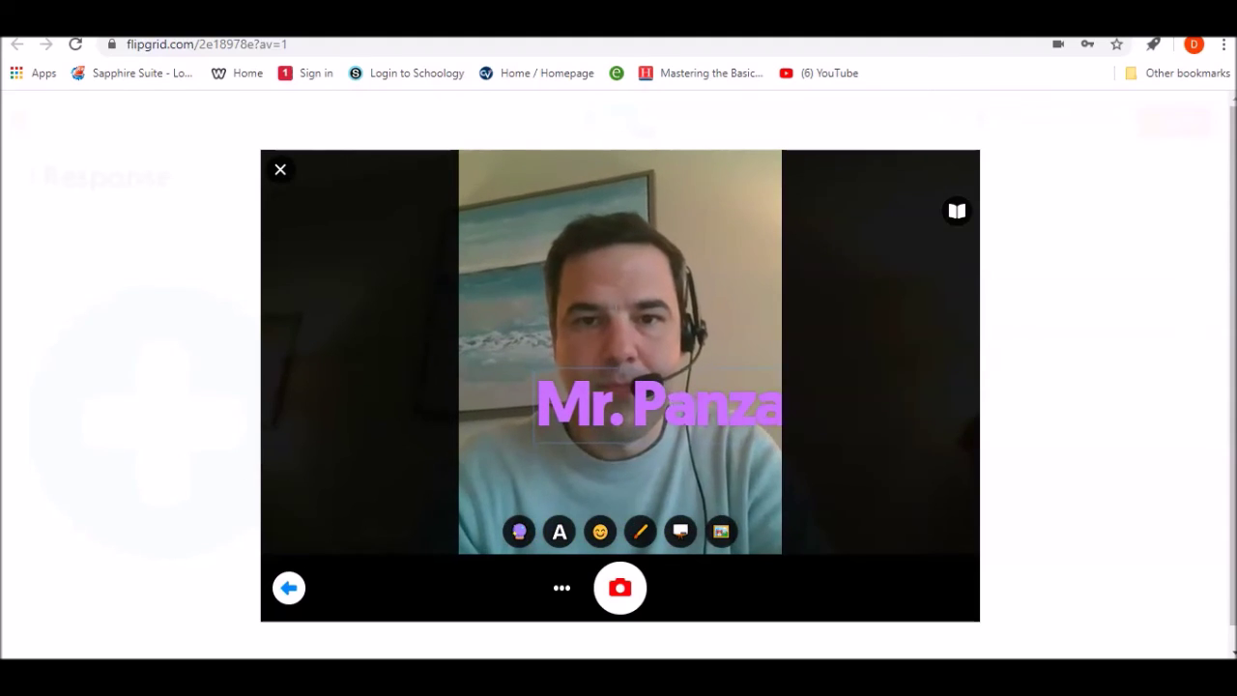
left_click(618, 461)
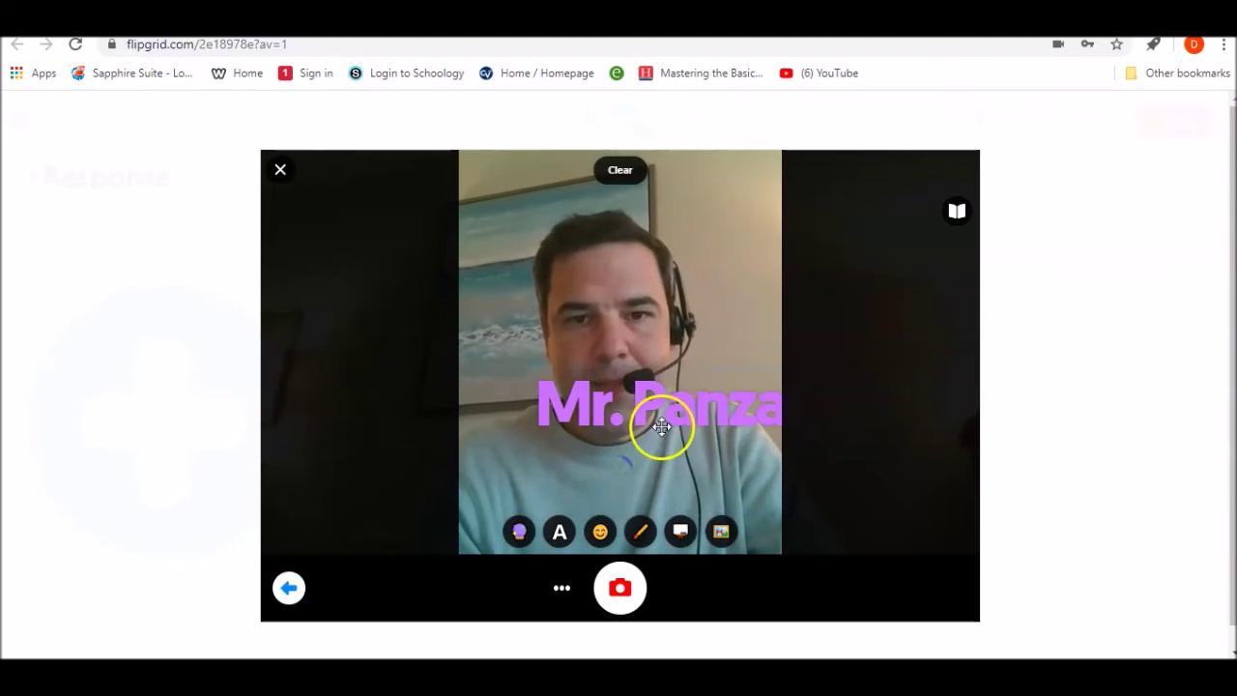
left_click_drag(677, 405, 638, 171)
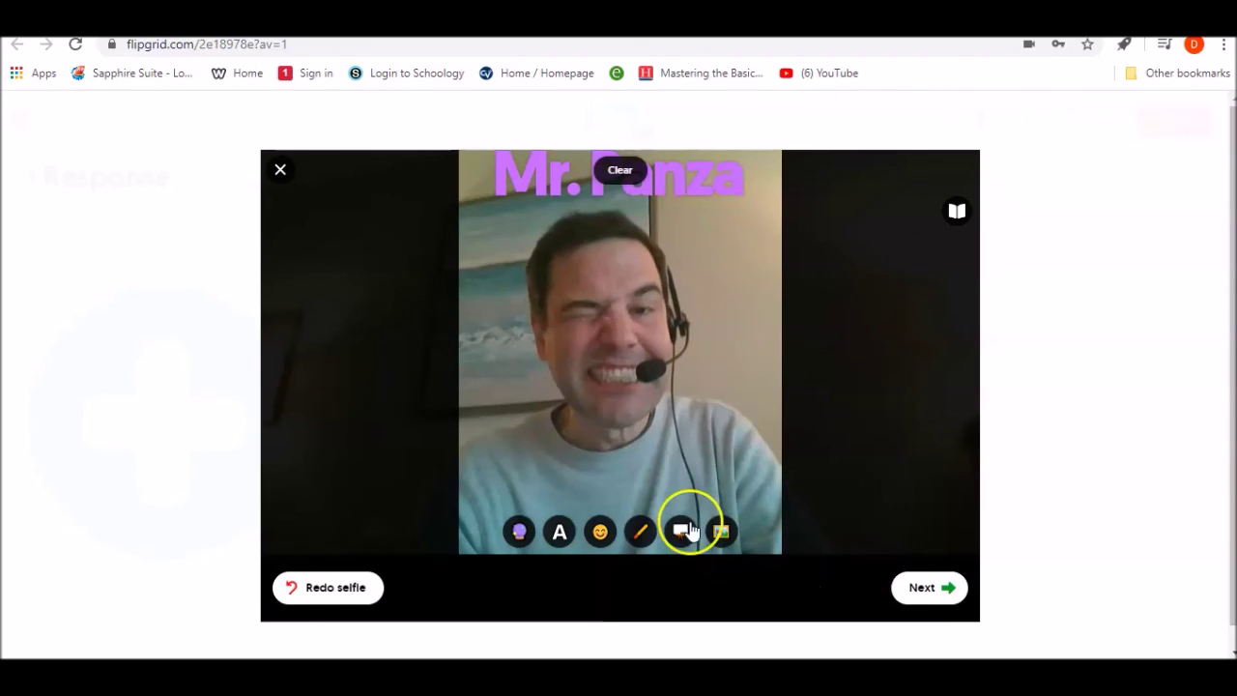
Accept the selfie and submit the video with the display name shortened to first name and last initial, leaving the title empty
left_click(922, 588)
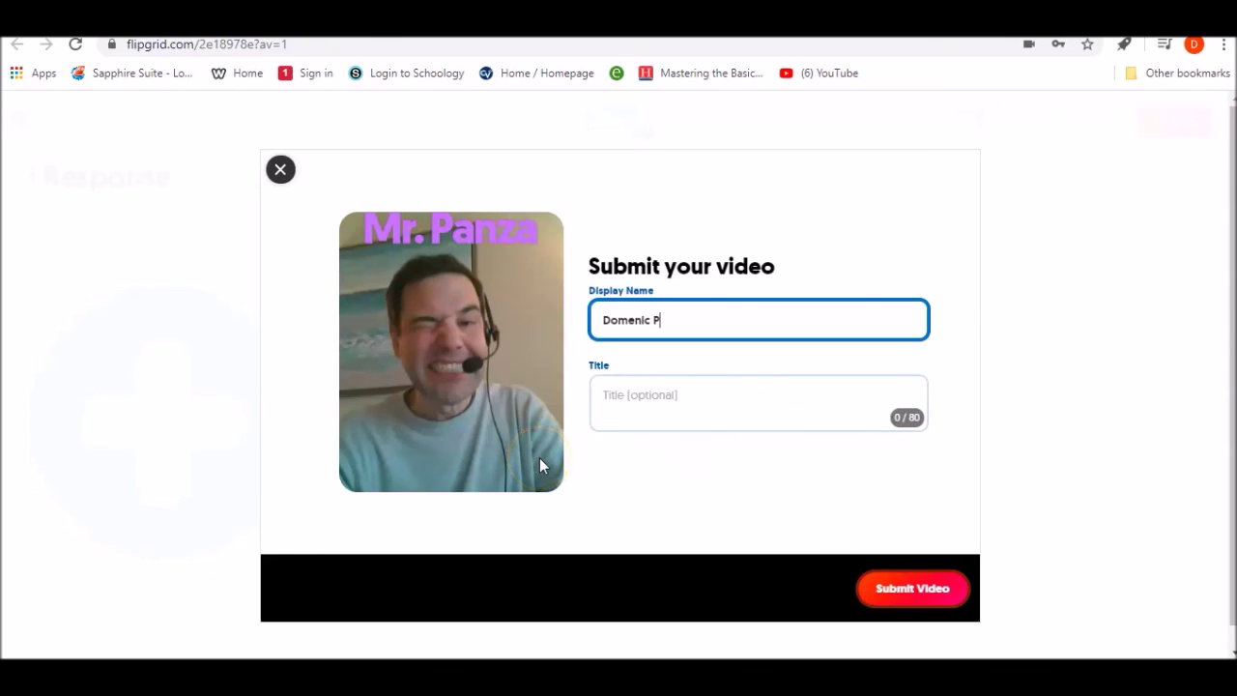
left_click(930, 586)
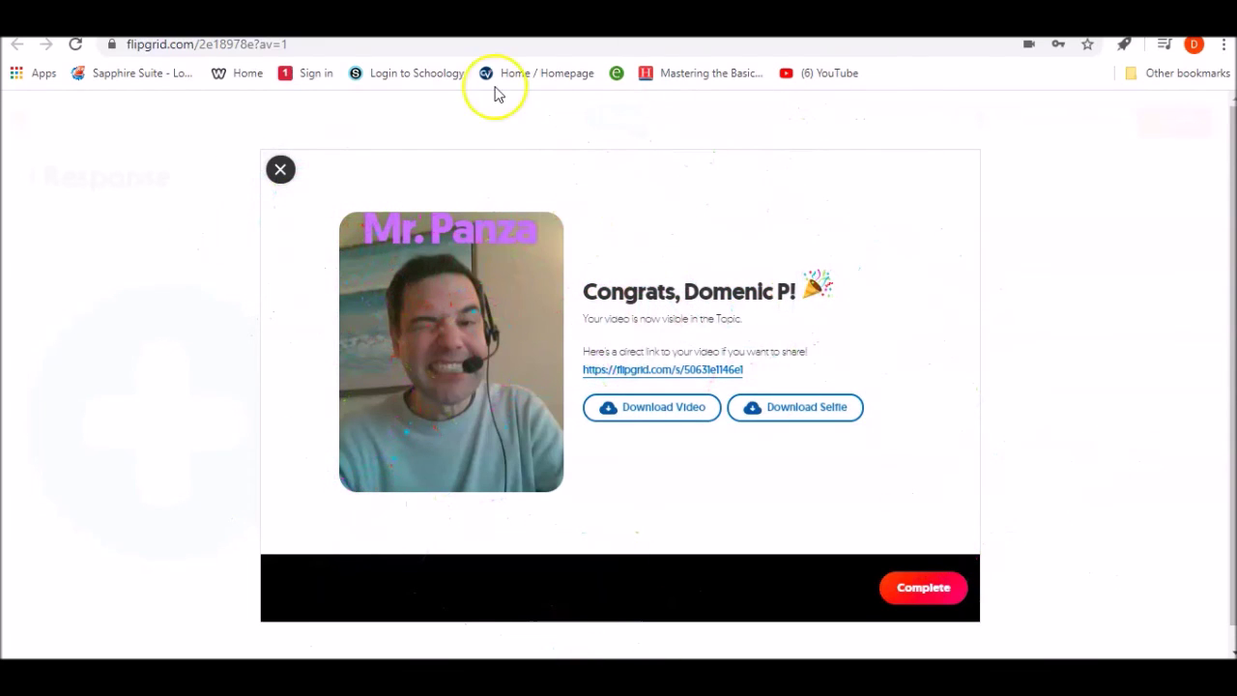
Reopen the Flipgrid from the class site, sign in with the student ID password, and go to the topic's responses
left_click(444, 17)
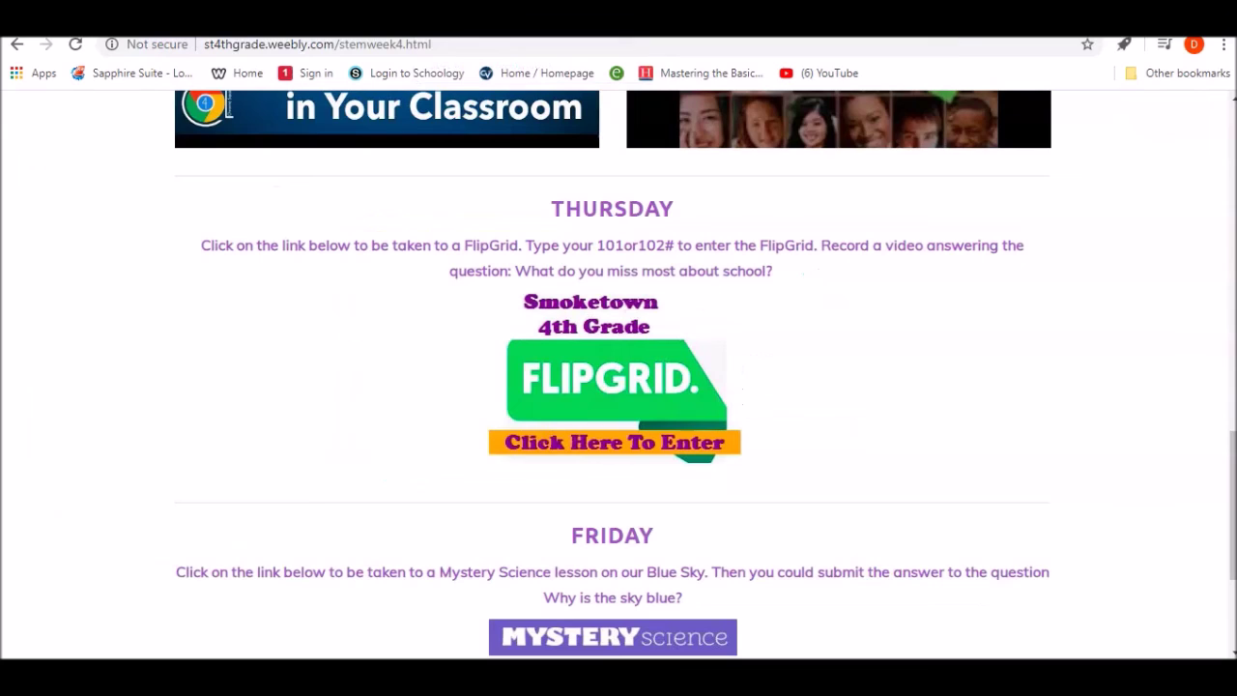
left_click(611, 386)
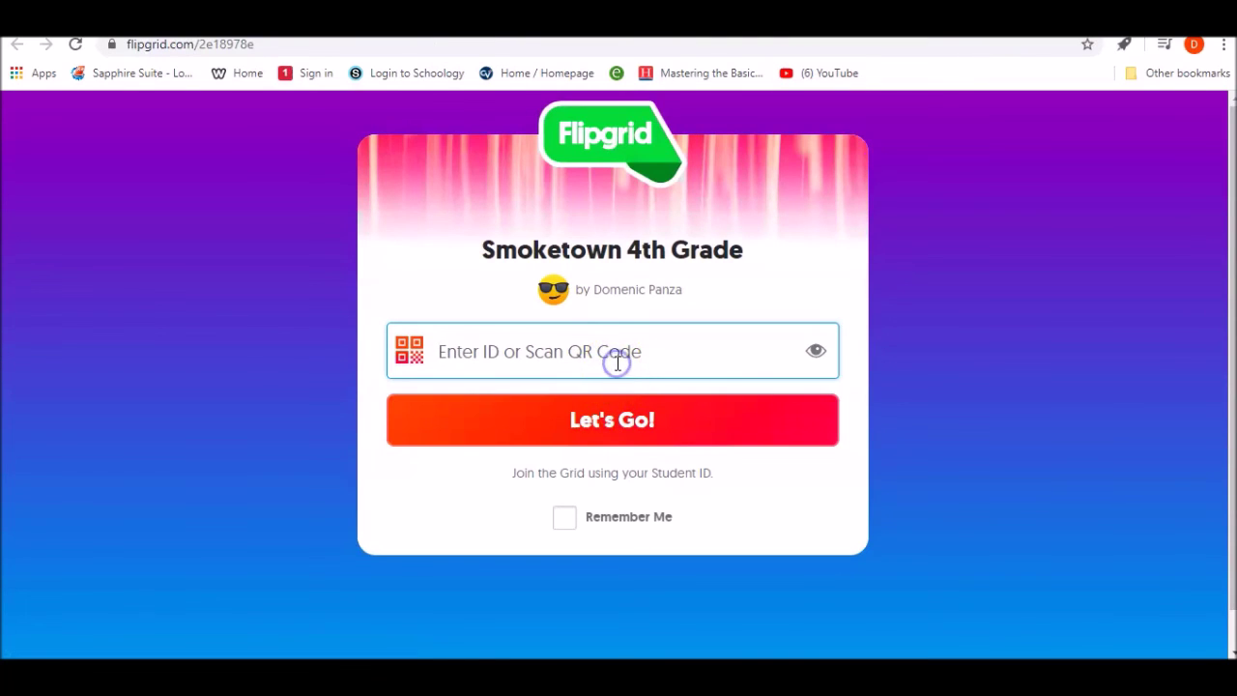
type("••")
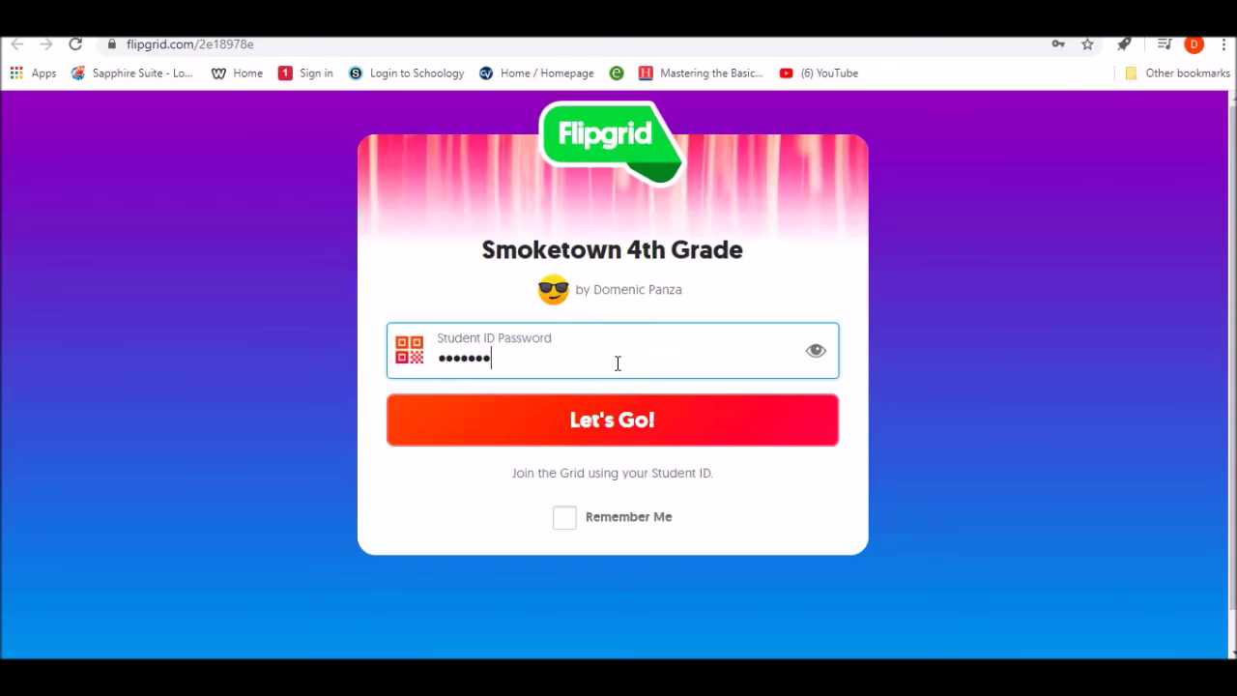
key("Return")
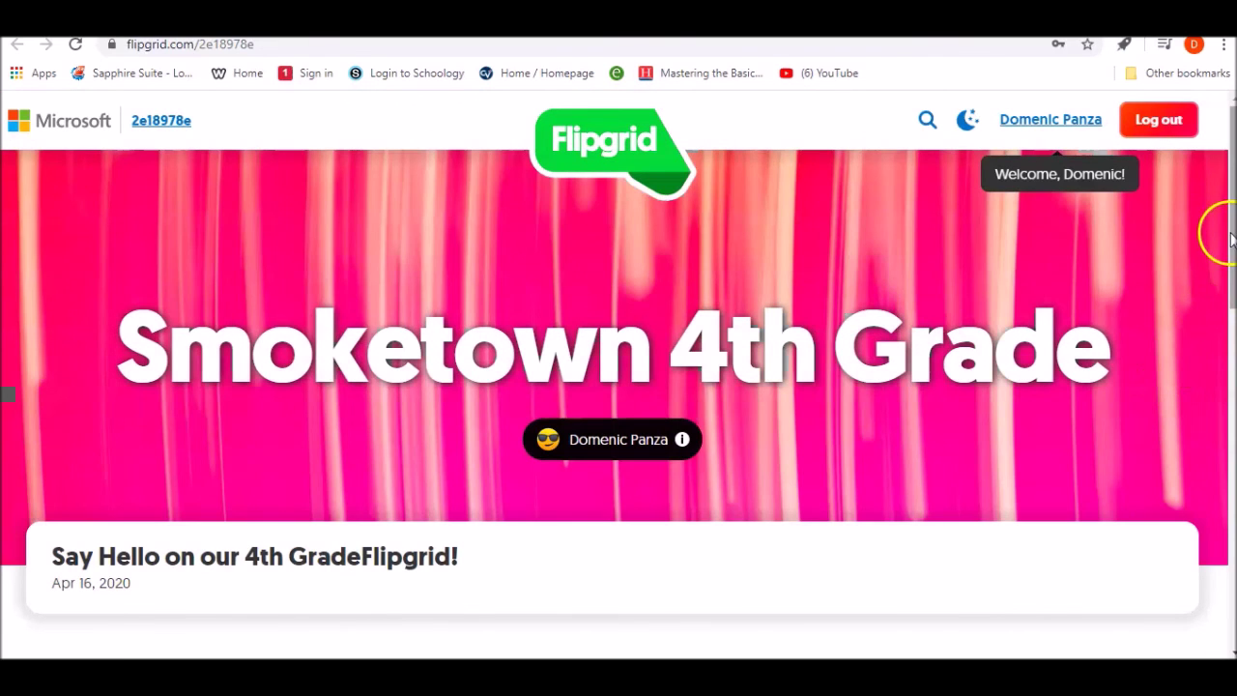
left_click_drag(1230, 239, 1229, 511)
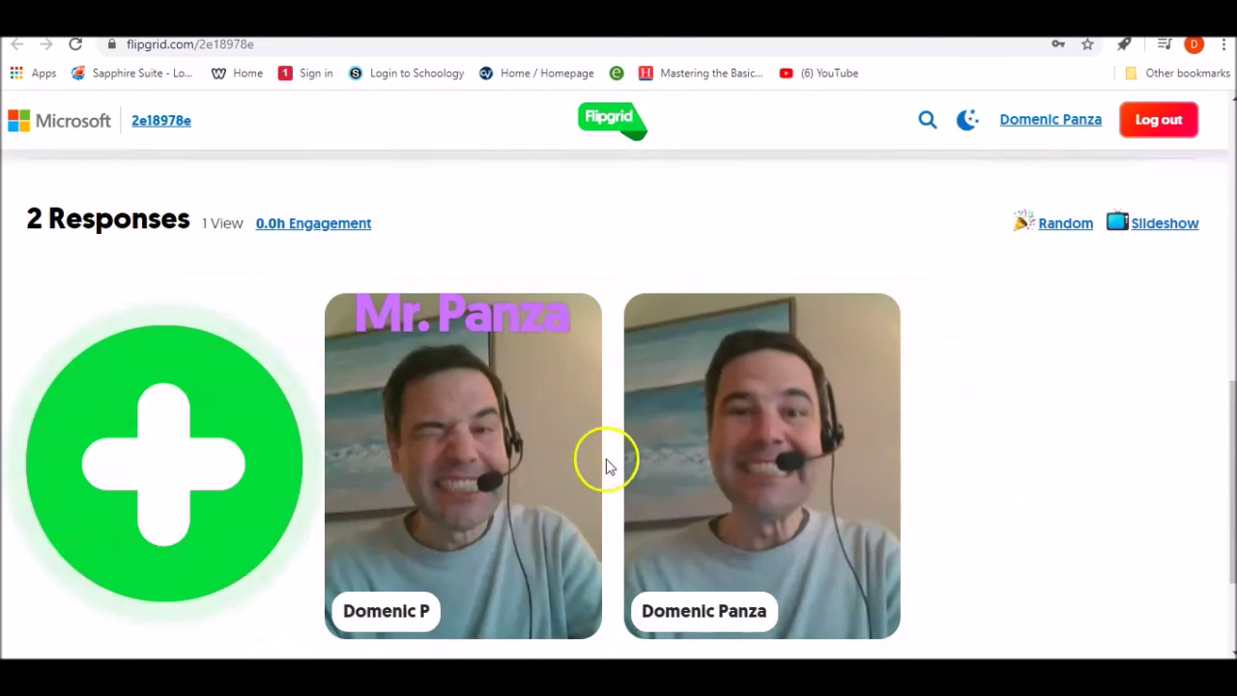